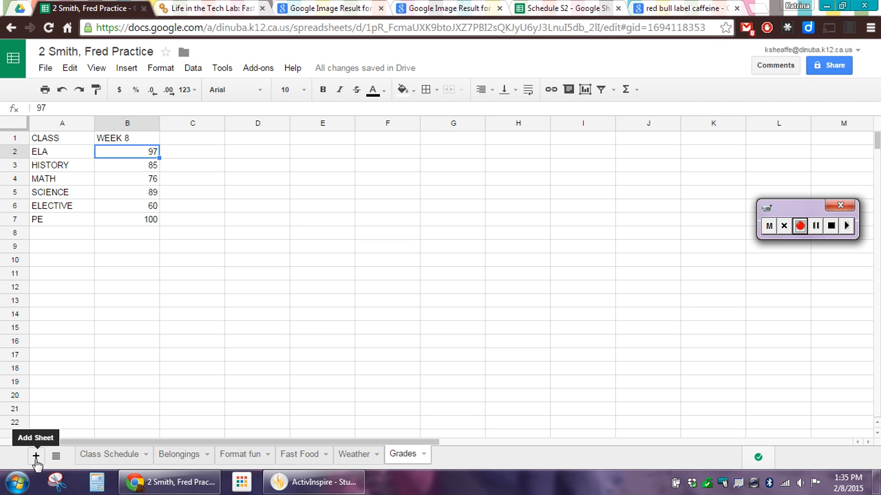
Step: Add a new sheet to the spreadsheet and name it Energy
left_click(36, 457)
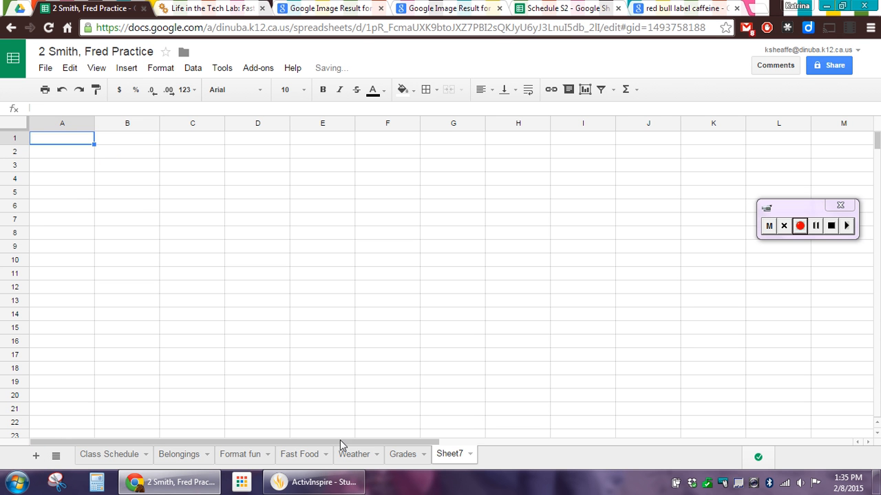
double_click(451, 455)
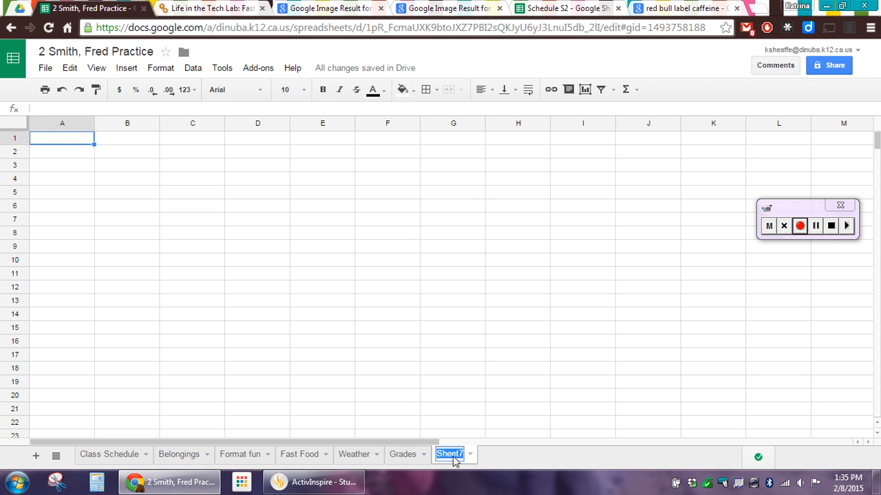
type("Energy")
key("Return")
left_click(799, 226)
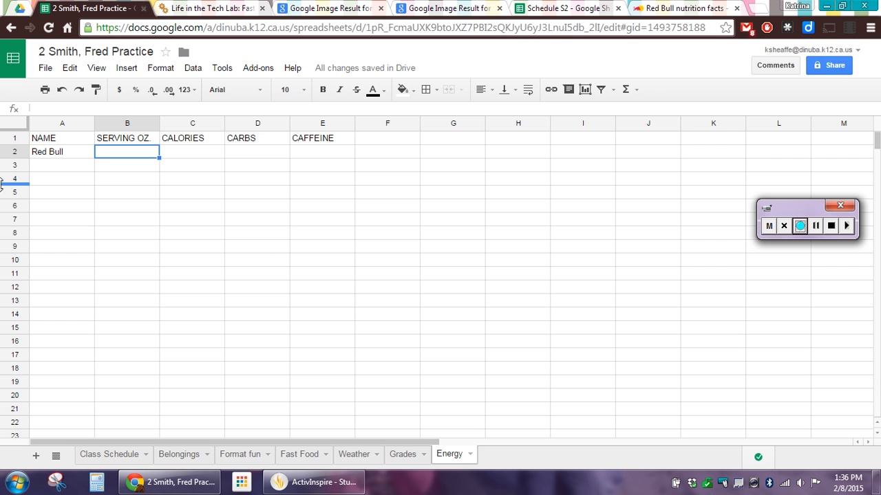
left_click(52, 140)
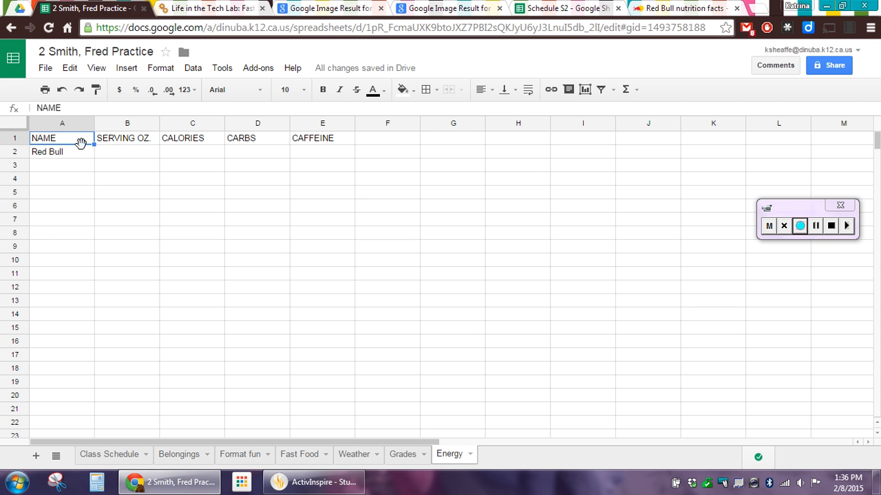
left_click(140, 142)
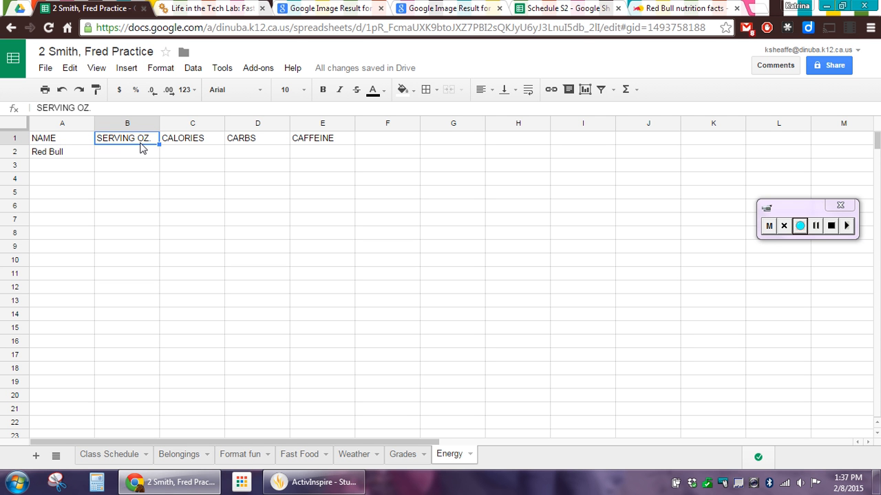
left_click(195, 143)
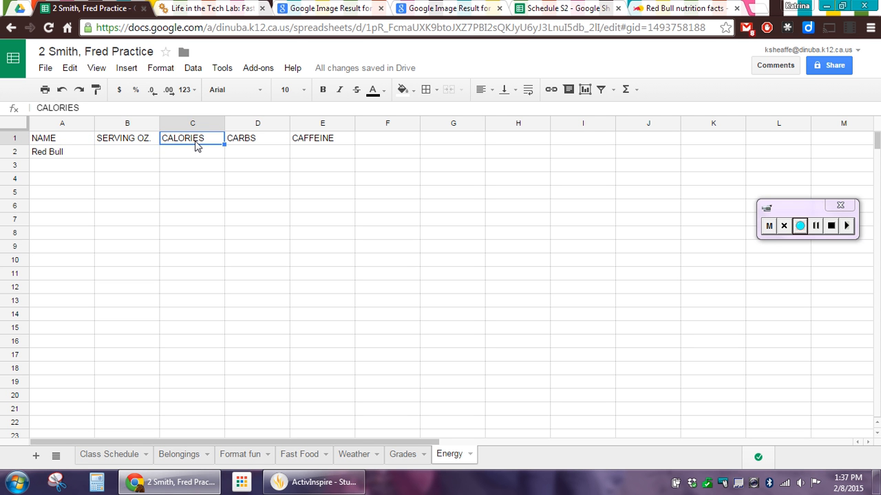
left_click(269, 142)
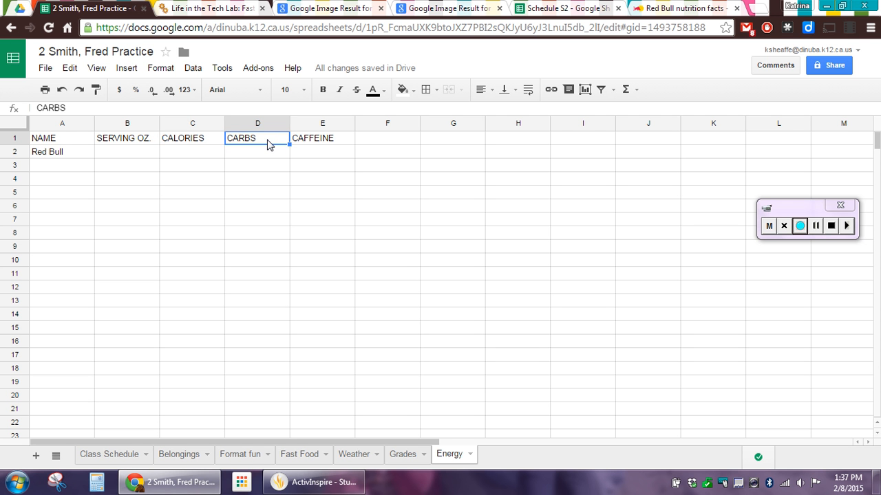
left_click(323, 145)
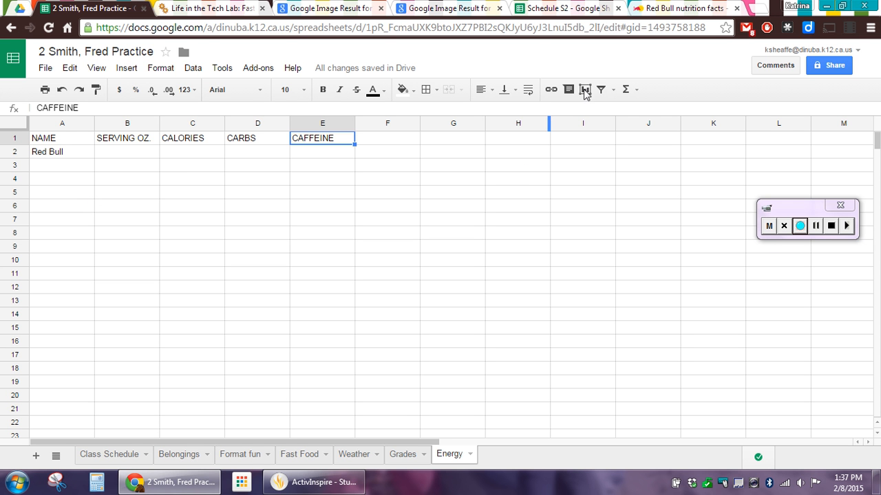
Step: Open the Red Bull USA nutrition facts page from the Google results and look up the serving size, calories and carbs
left_click(665, 8)
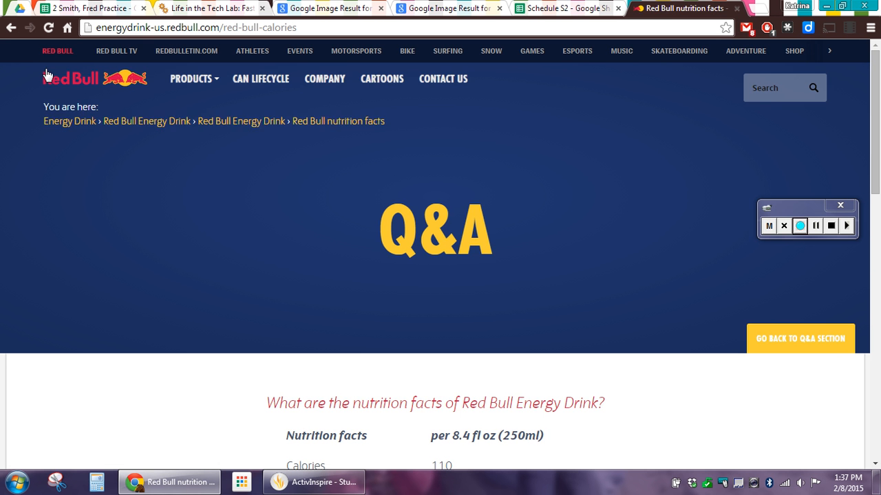
left_click(10, 28)
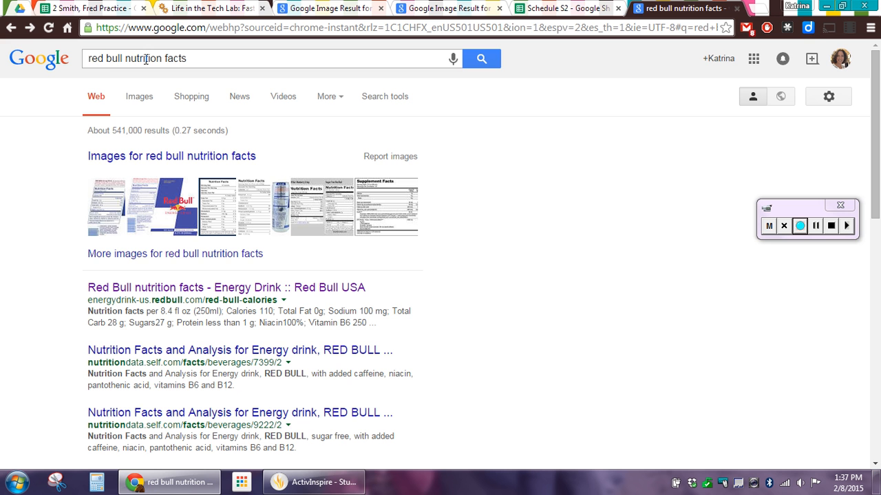
left_click(172, 288)
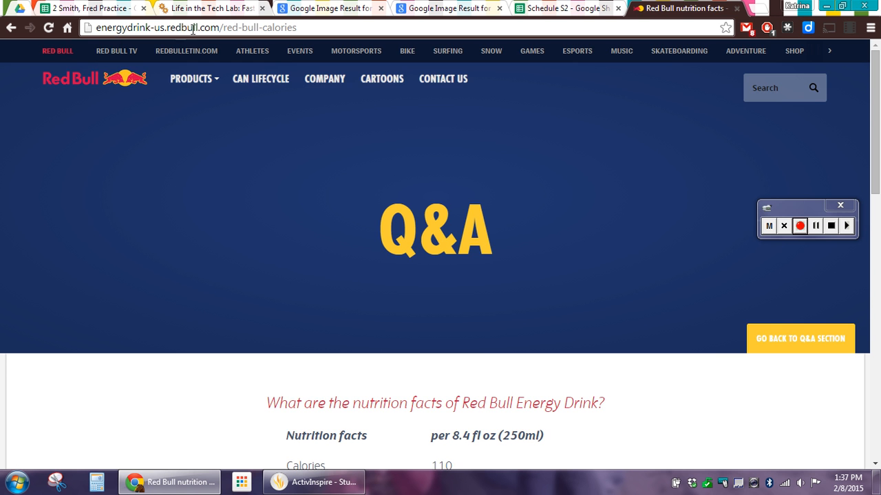
scroll(315, 205, "down", 5)
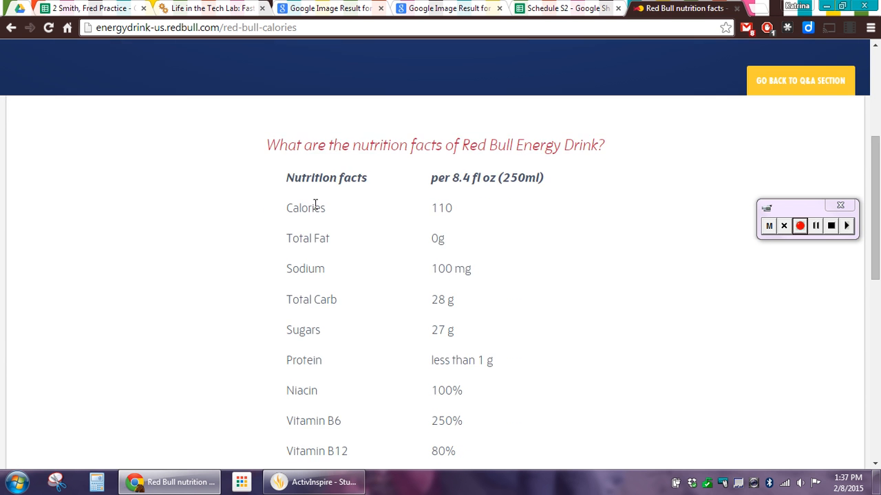
left_click(817, 229)
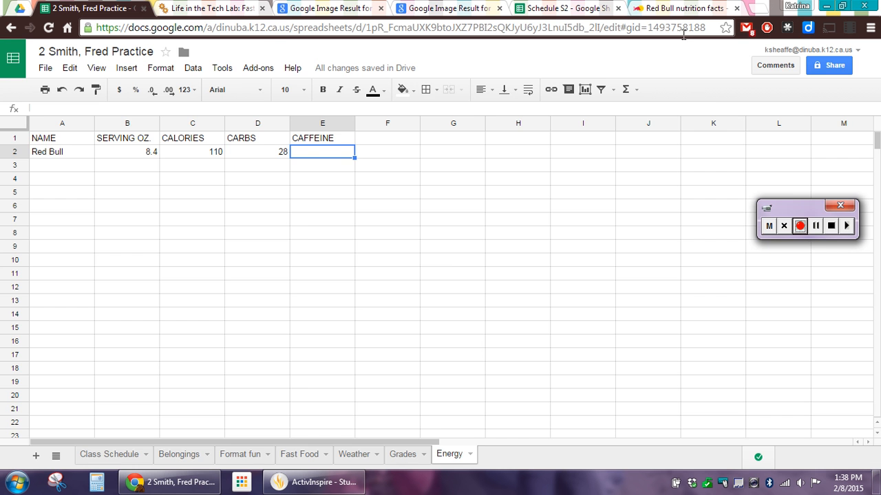
Step: Check the Red Bull nutrition facts page for the drink's caffeine content
left_click(664, 10)
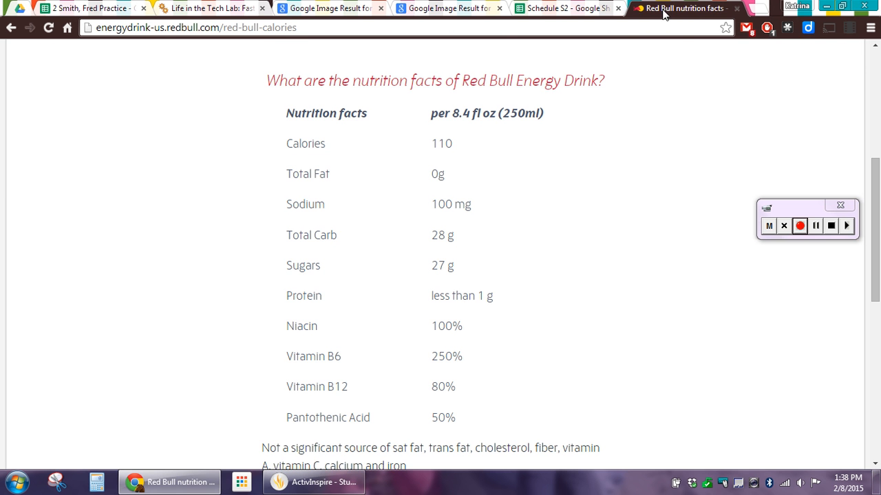
scroll(516, 301, "down", 2)
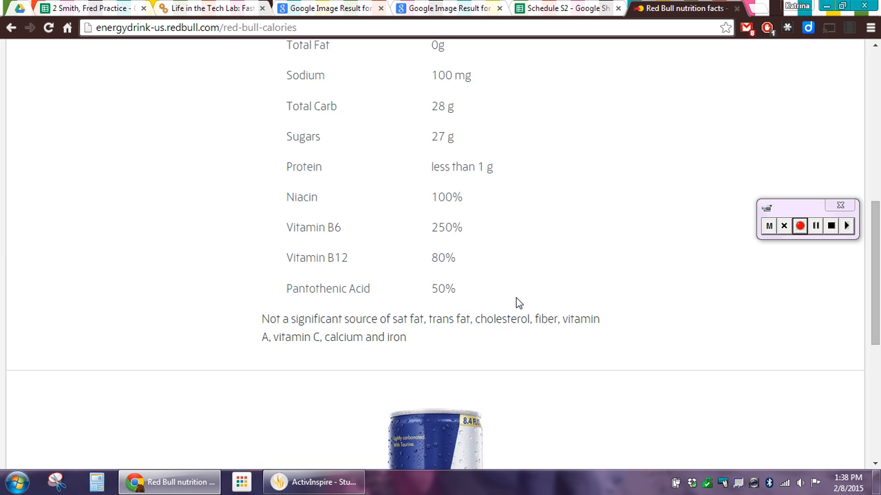
scroll(517, 300, "down", 4)
scroll(517, 301, "up", 8)
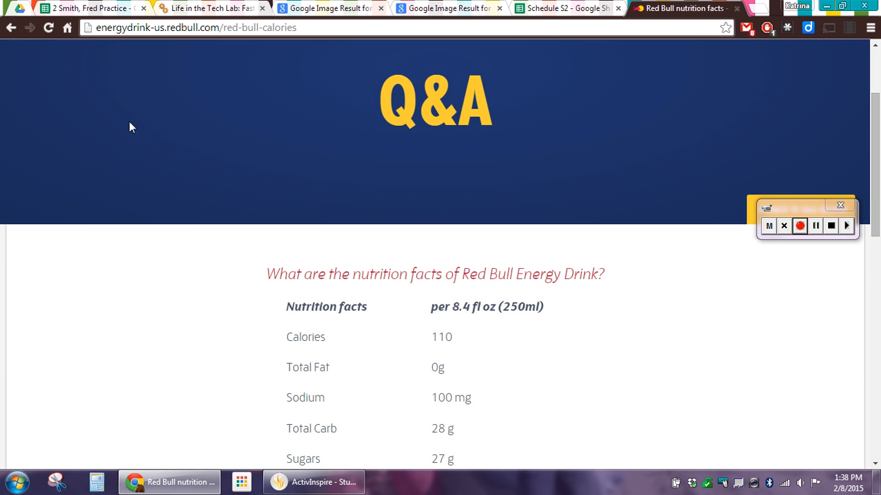
Step: Return to the Google results and search for "red bull nutrition caffeine" instead
left_click(11, 27)
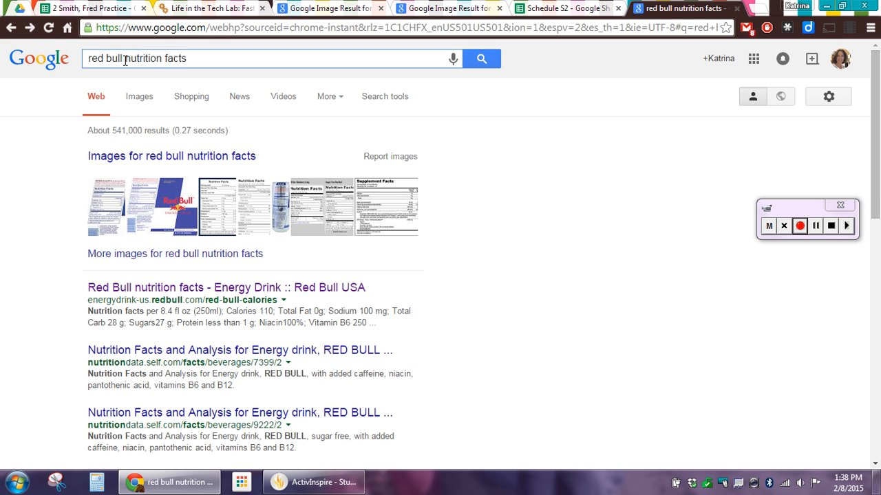
left_click_drag(125, 60, 275, 61)
left_click(281, 60)
type("caff")
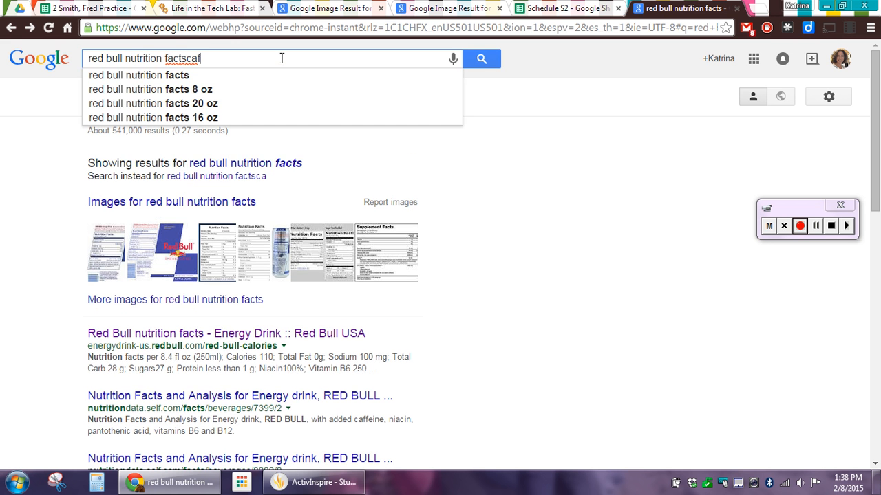
key("BackSpace")
key("BackSpace")
key("BackSpace")
key("BackSpace")
key("BackSpace")
key("BackSpace")
key("BackSpace")
key("BackSpace")
key("BackSpace")
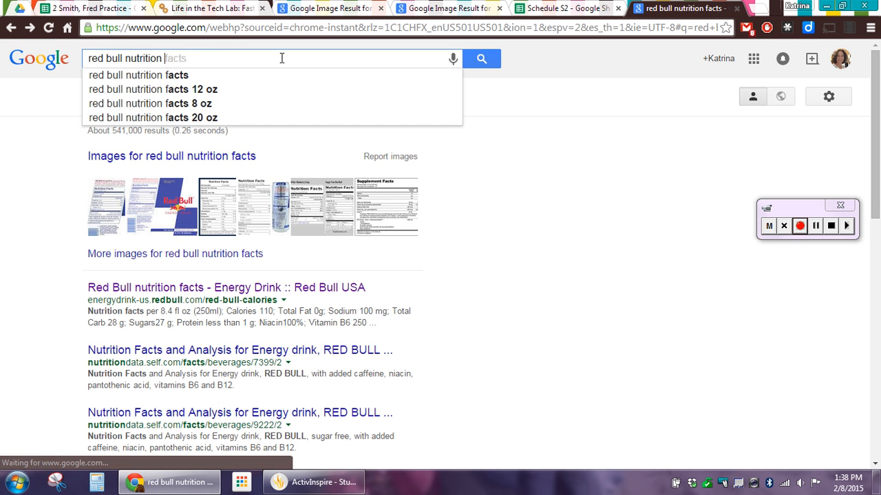
type("ca")
key("Down")
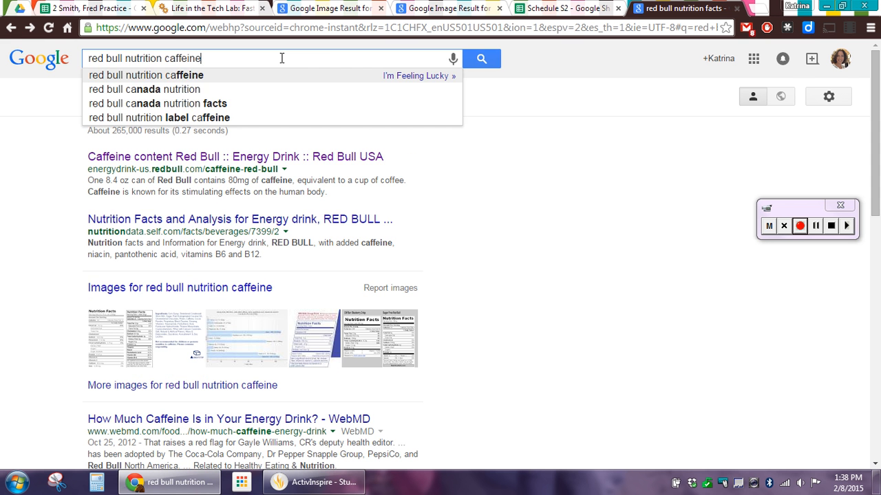
key("Return")
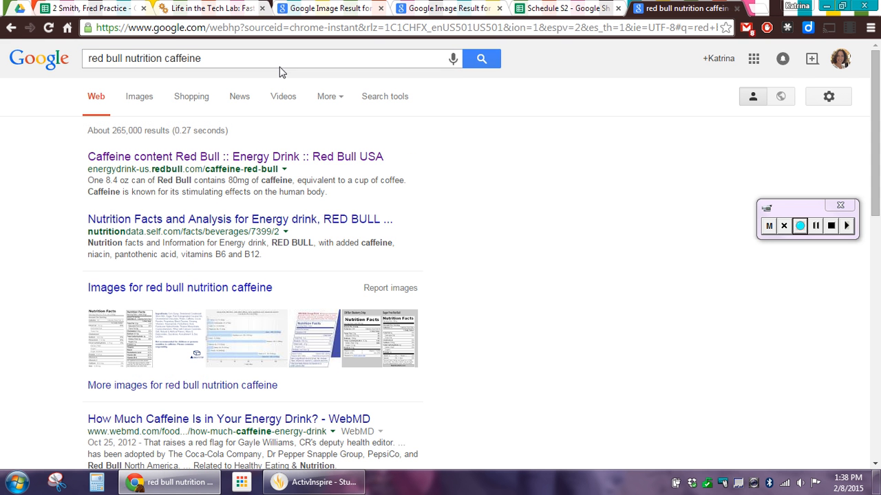
Step: Open the Red Bull USA caffeine content page and highlight the amount of caffeine in one can
left_click(183, 163)
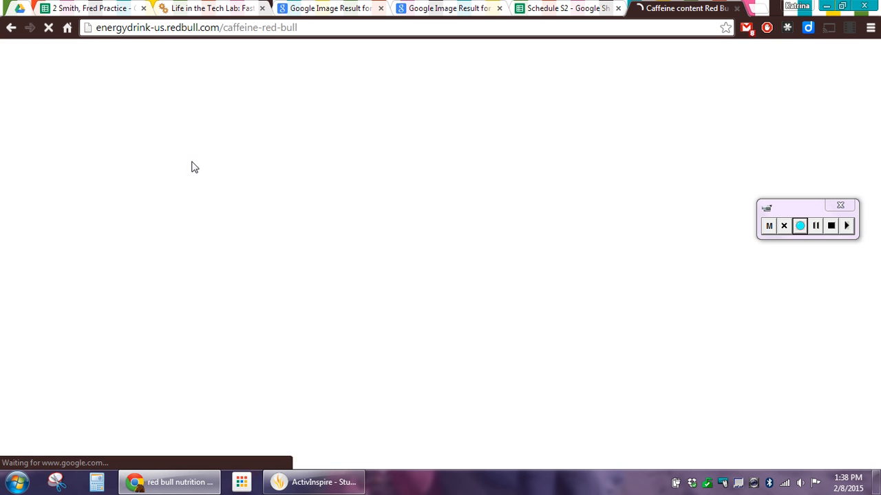
scroll(411, 244, "down", 2)
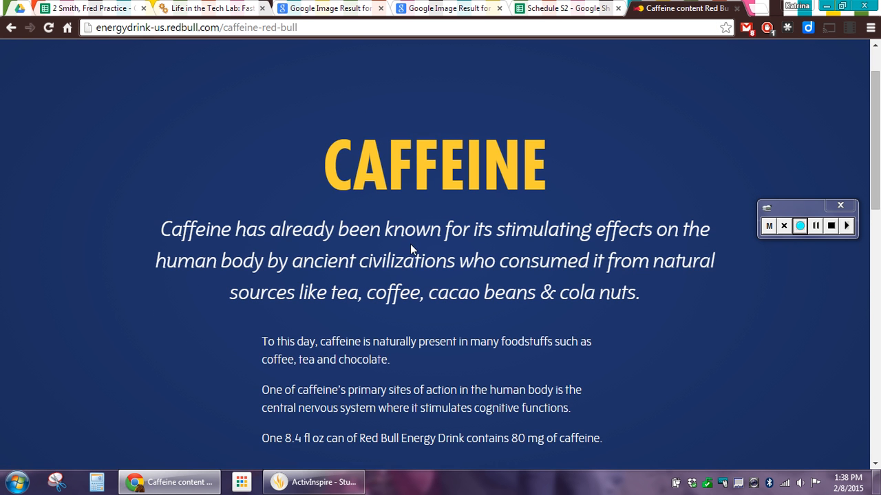
scroll(187, 176, "down", 3)
scroll(191, 182, "down", 2)
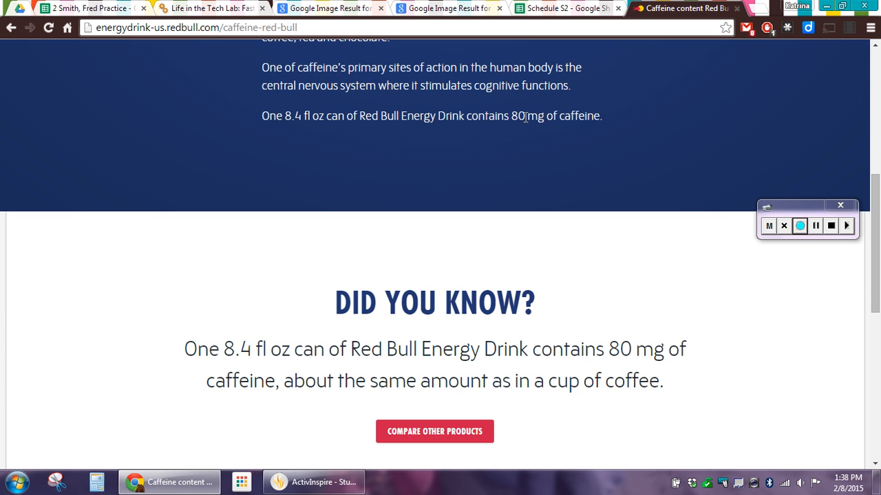
mouse_move(524, 117)
left_mouse_down()
mouse_move(514, 119)
mouse_move(533, 143)
left_mouse_up()
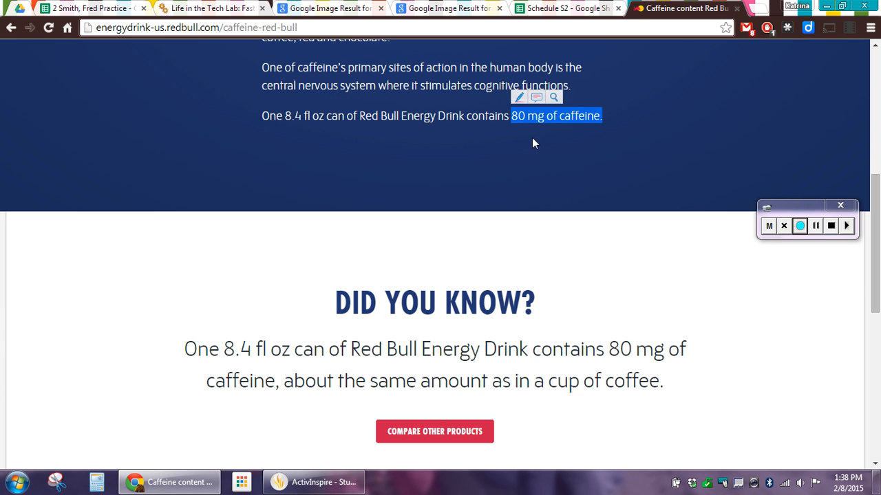
left_click(815, 225)
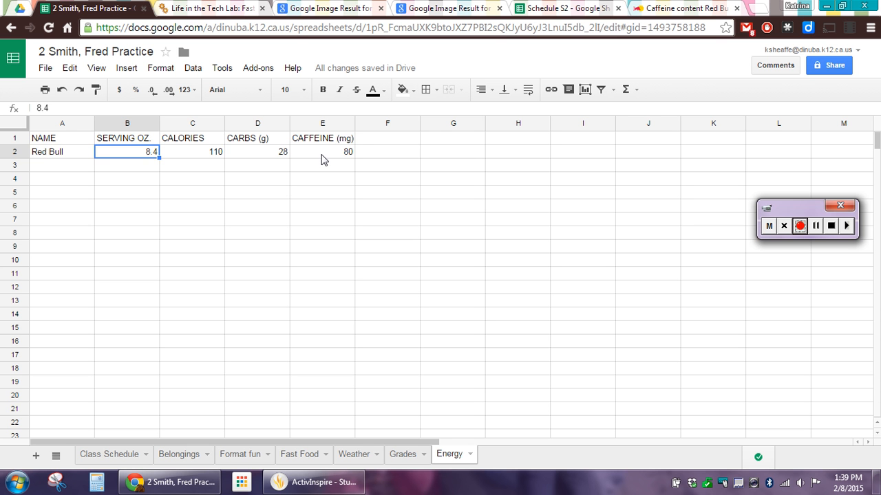
Step: Examine the units in the carbs and caffeine headings and the drink names and values in the Energy sheet
left_click(348, 141)
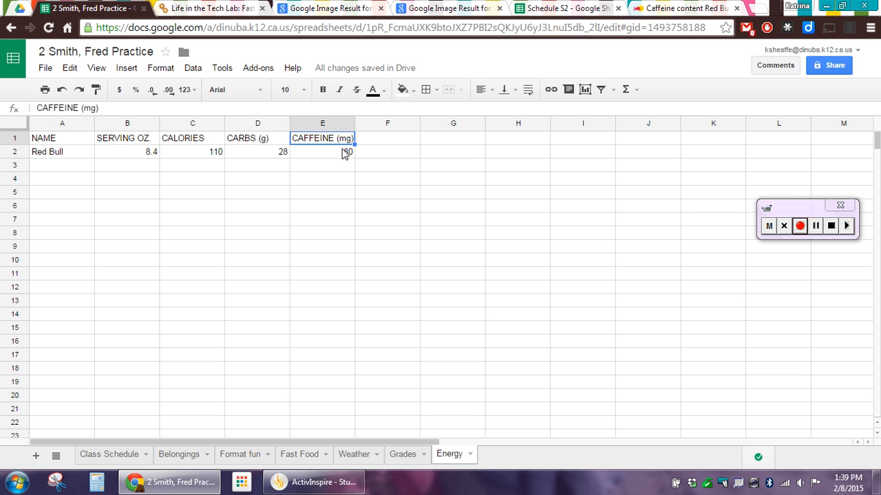
left_click(273, 139)
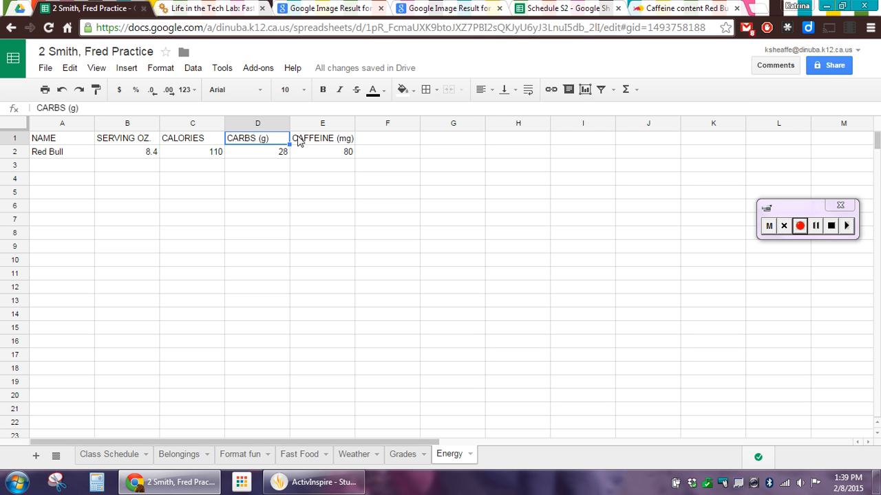
left_click(337, 142)
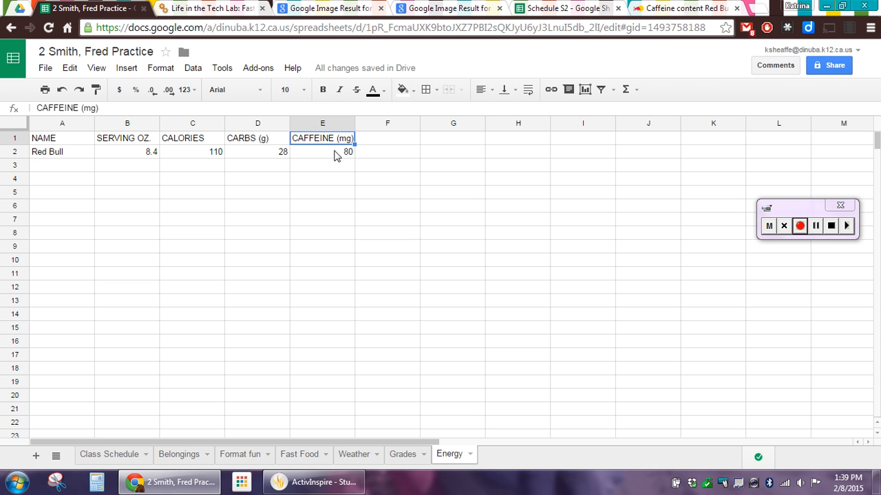
left_click(815, 227)
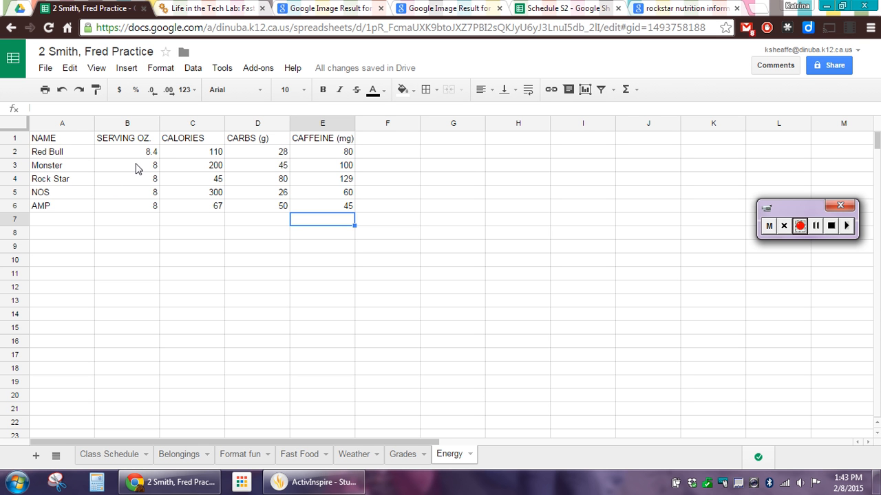
left_click_drag(138, 167, 337, 205)
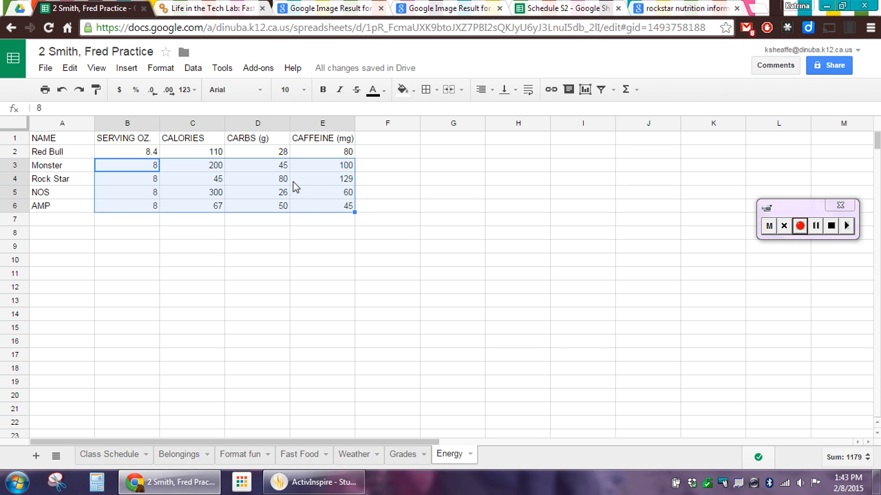
left_click(75, 169)
left_click(76, 180)
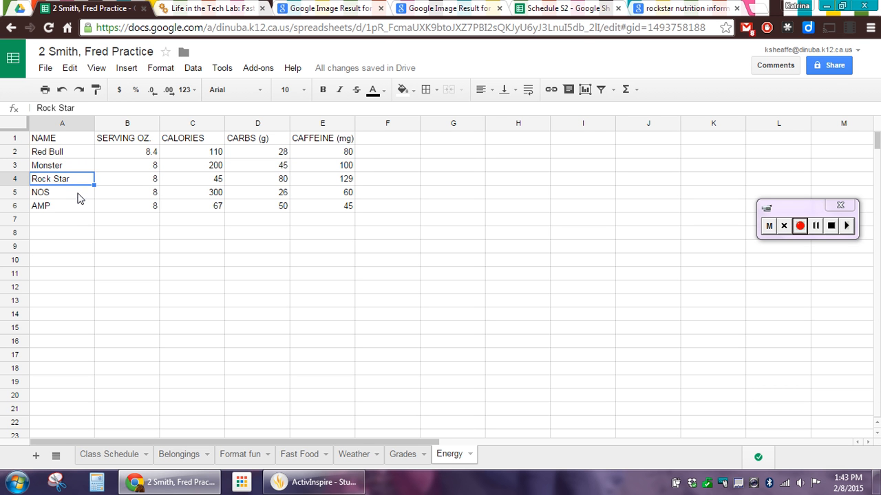
left_click(78, 196)
left_click(80, 207)
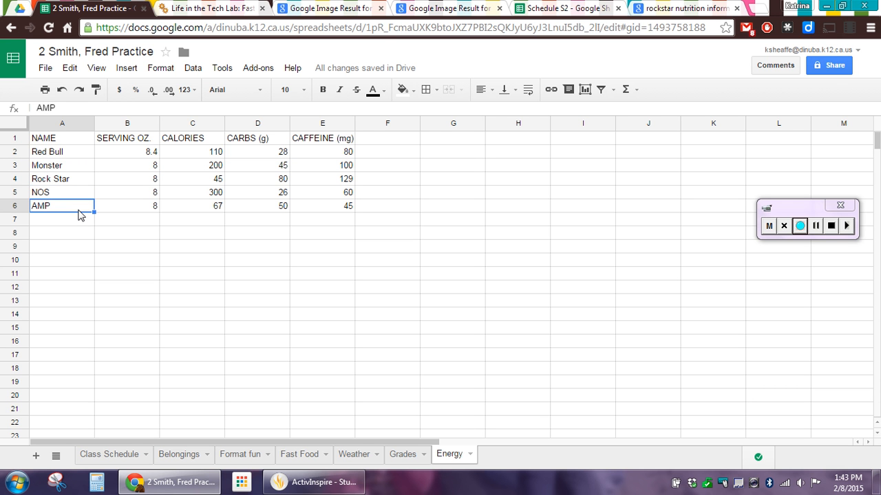
left_click(75, 170)
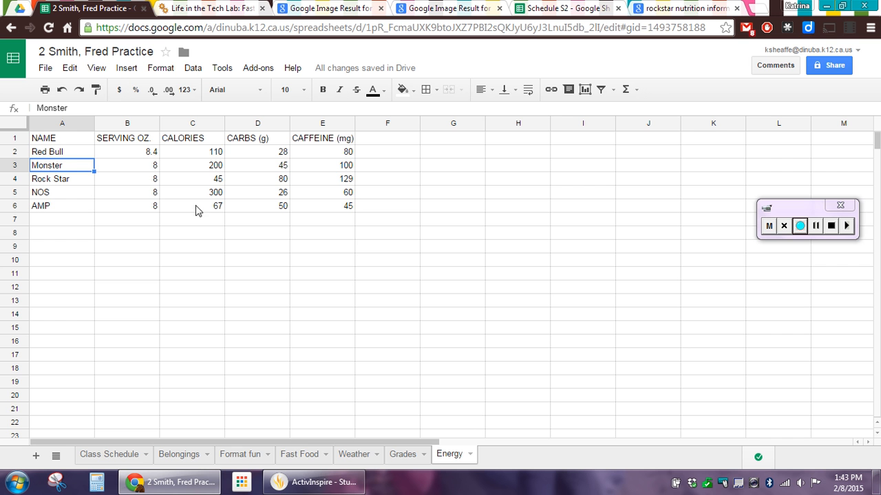
left_click(77, 141)
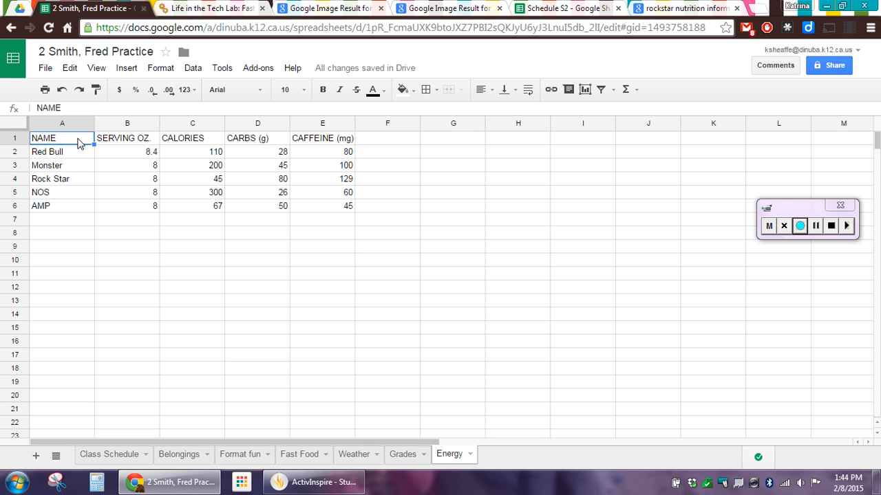
Step: Select the energy drink table in A1:E6 and turn on a filter for it
mouse_move(79, 142)
left_mouse_down()
mouse_move(142, 149)
mouse_move(226, 183)
mouse_move(321, 204)
mouse_move(322, 212)
left_mouse_up()
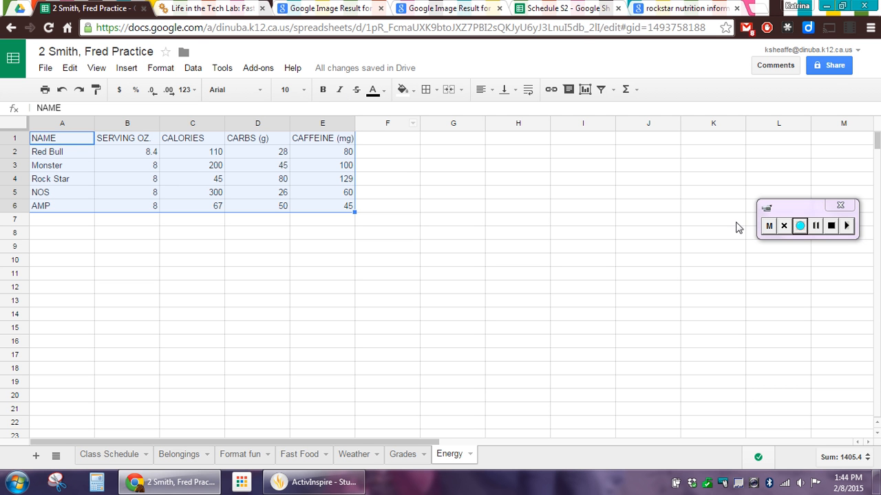
left_click(803, 227)
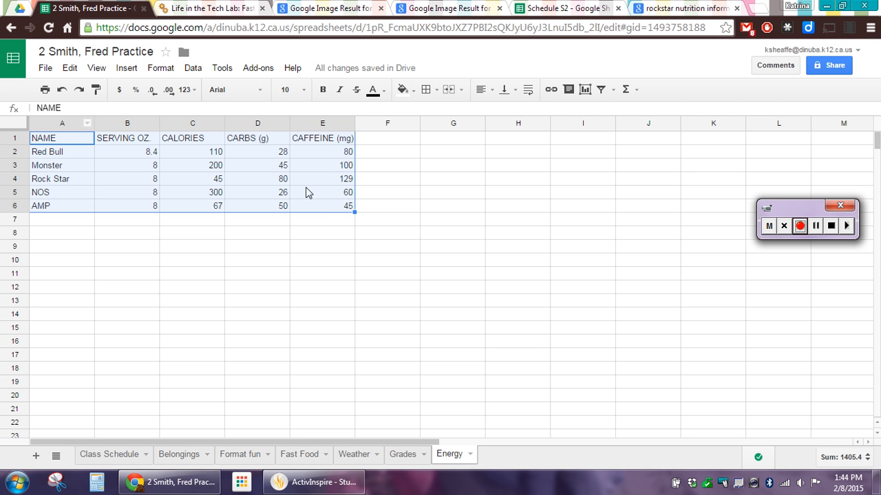
left_click(194, 69)
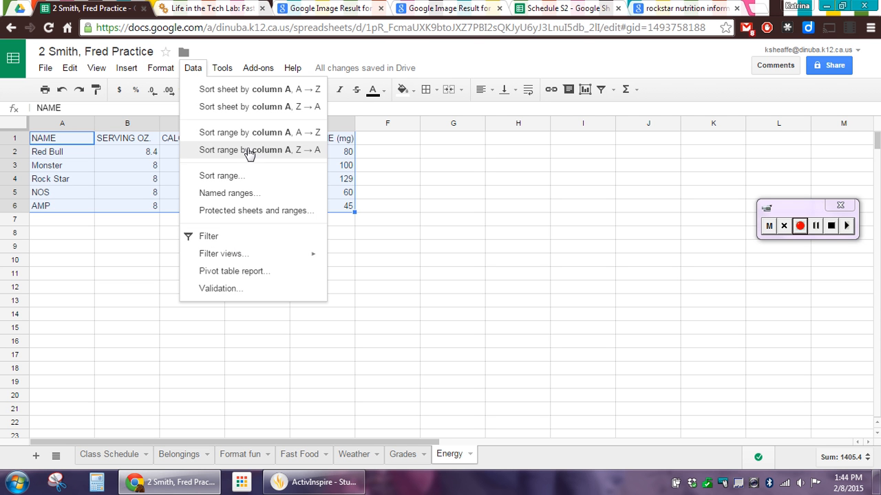
left_click(227, 237)
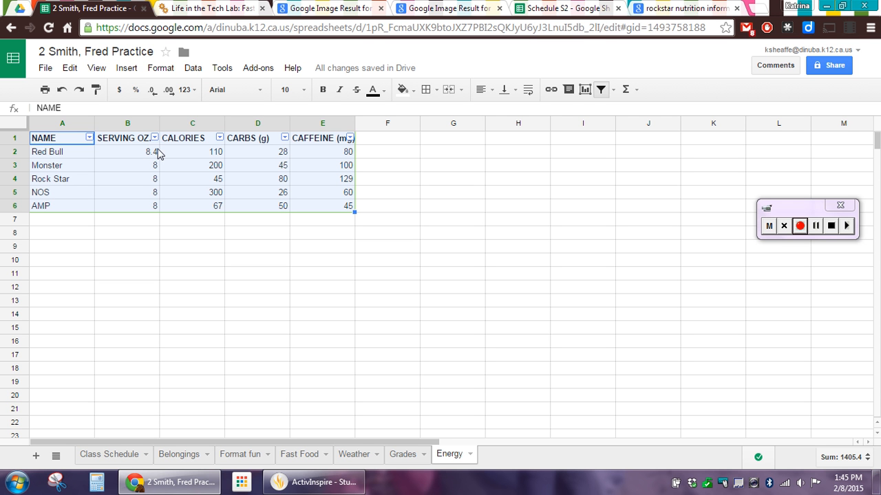
Step: Sort the energy drinks by the CALORIES column A to Z, and again Z to A
left_click(220, 137)
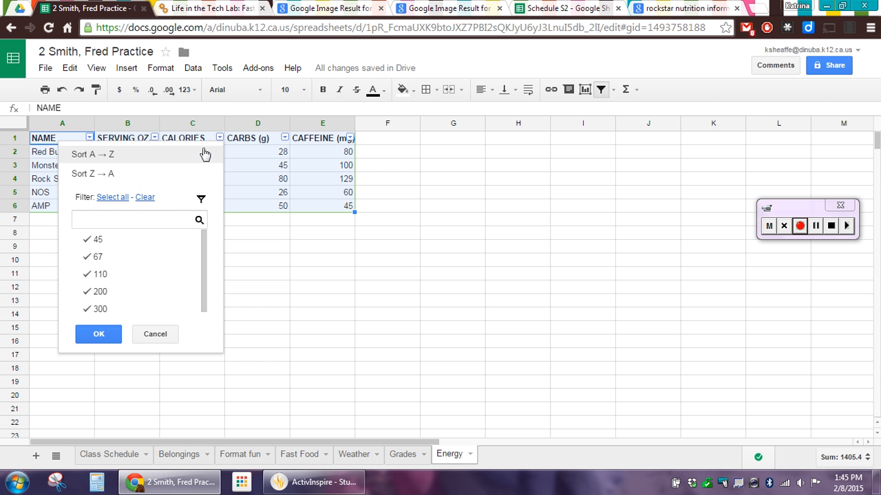
left_click(201, 155)
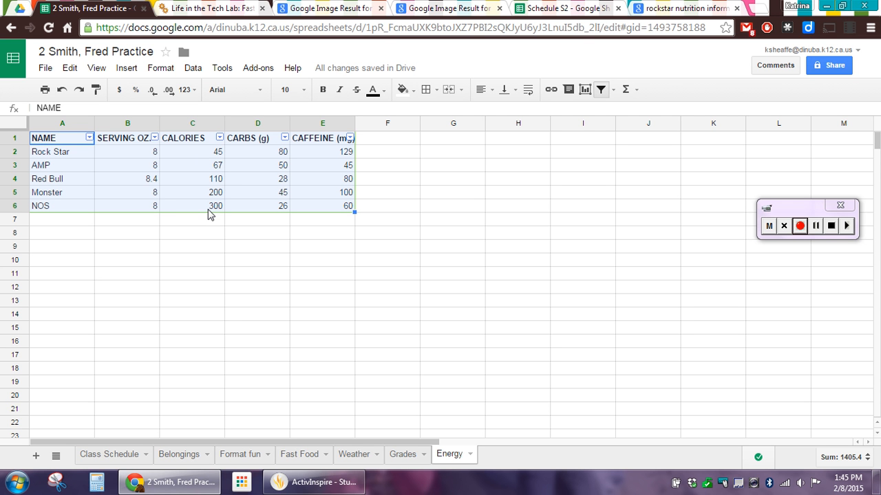
left_click(219, 137)
left_click(187, 174)
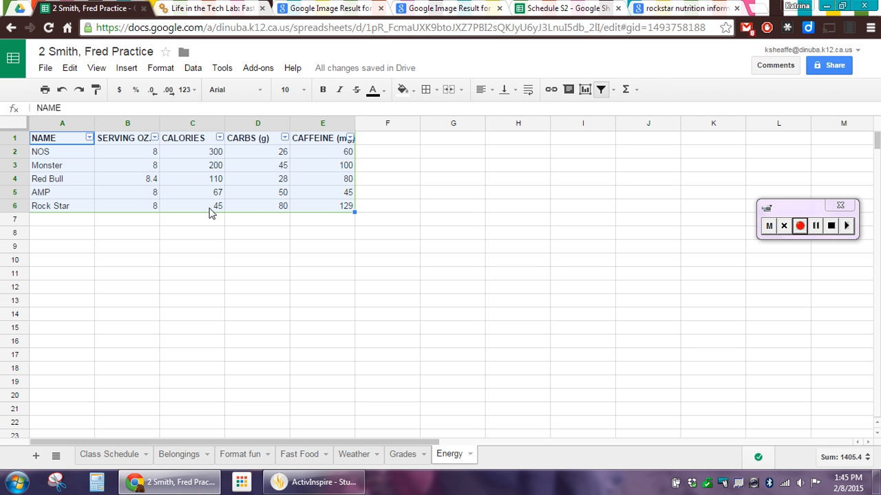
Step: Sort the energy drinks by the CAFFEINE (mg) column A to Z, and again Z to A
left_click(350, 138)
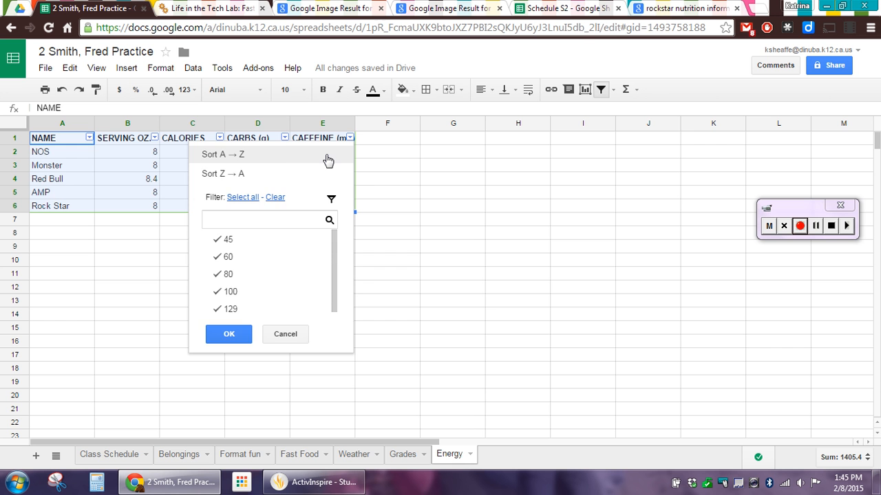
left_click(327, 159)
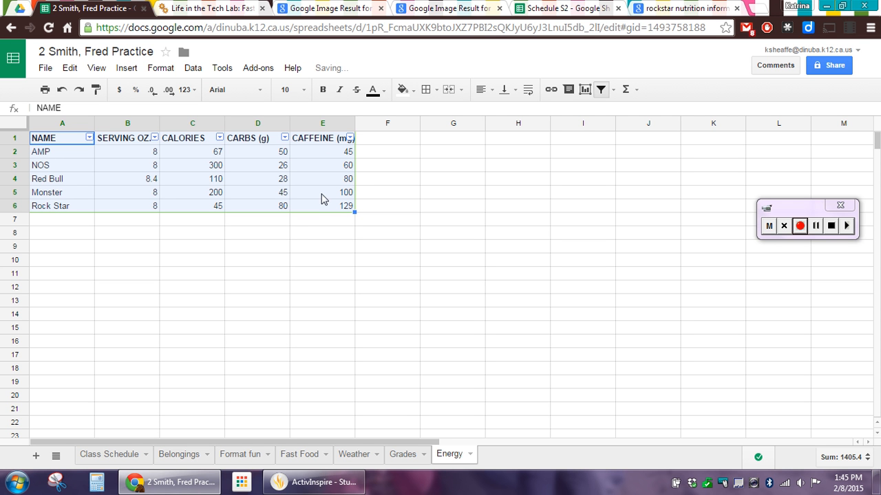
left_click(350, 137)
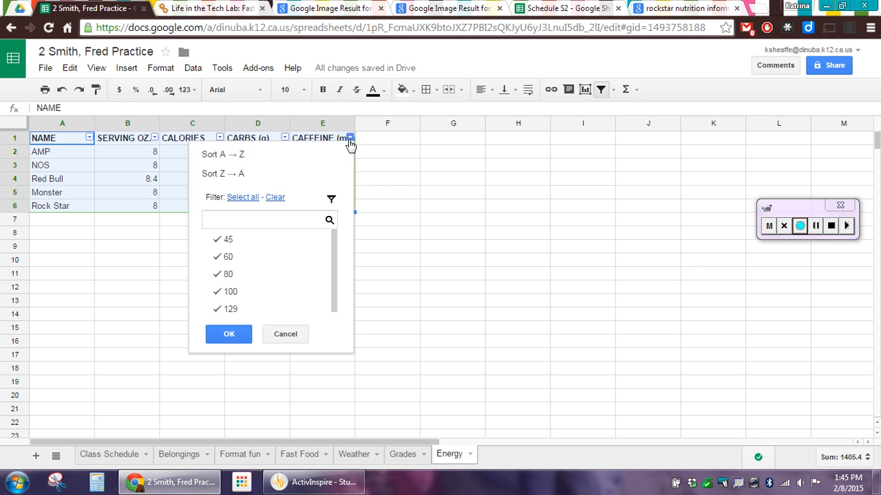
left_click(317, 174)
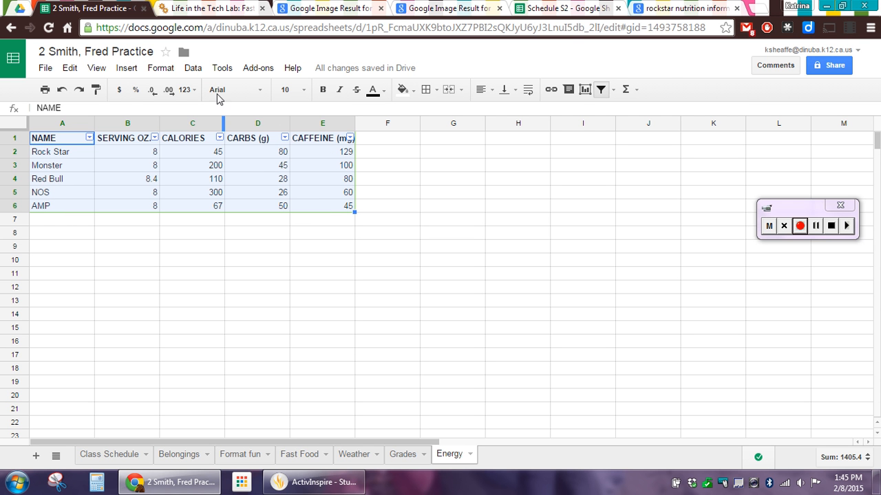
Step: Turn off the filter on the energy drink table
left_click(192, 68)
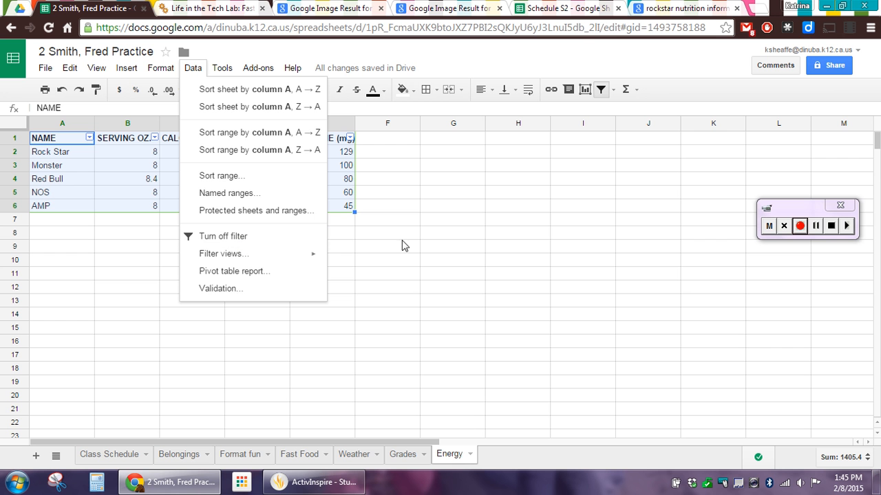
left_click(602, 97)
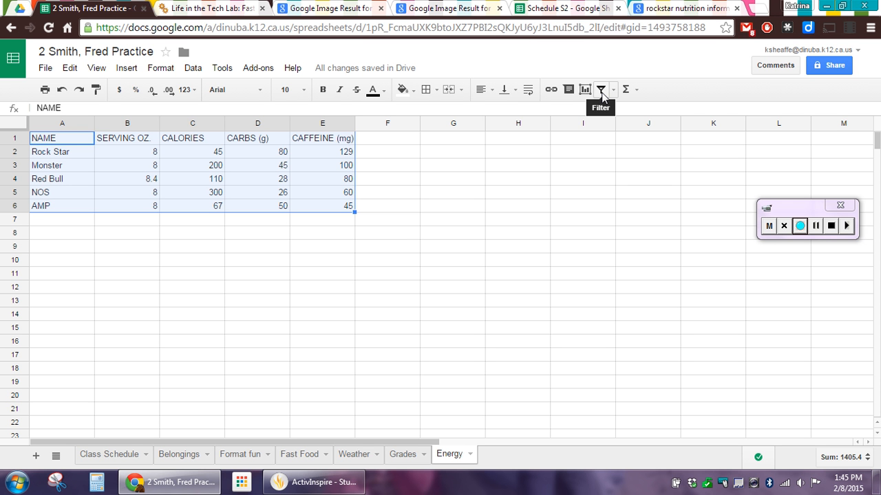
left_click(800, 227)
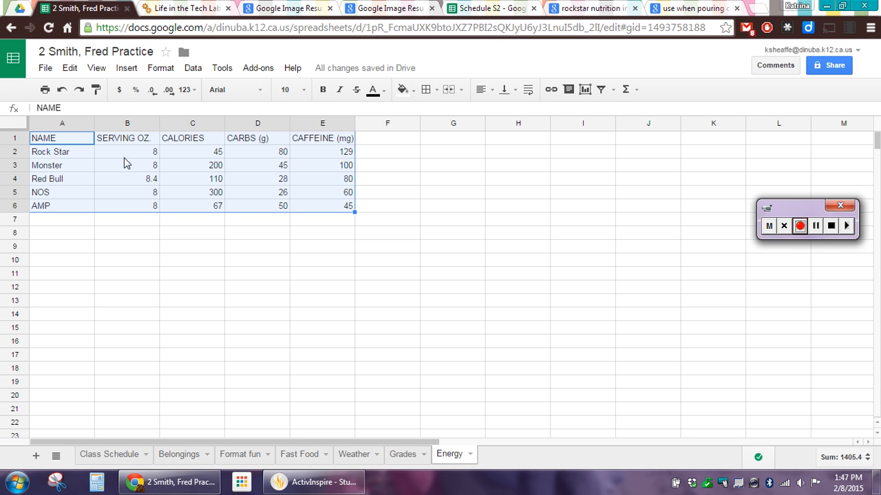
Step: Turn the filter back on for A1:E6 and sort the CAFFEINE (mg) column Z to A
left_click(205, 179)
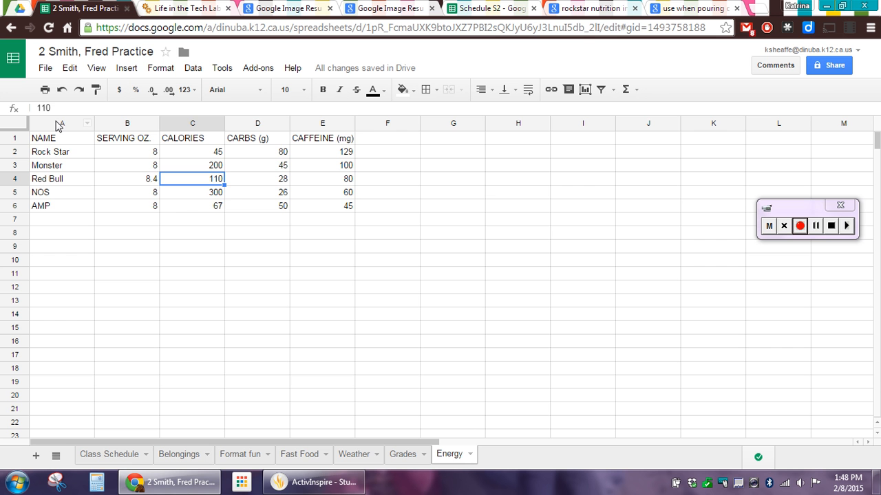
left_click_drag(55, 141, 311, 212)
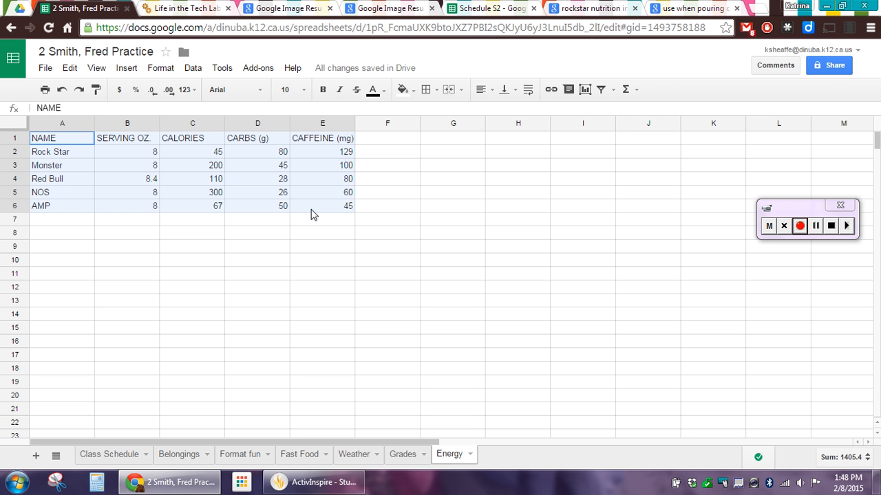
left_click(601, 93)
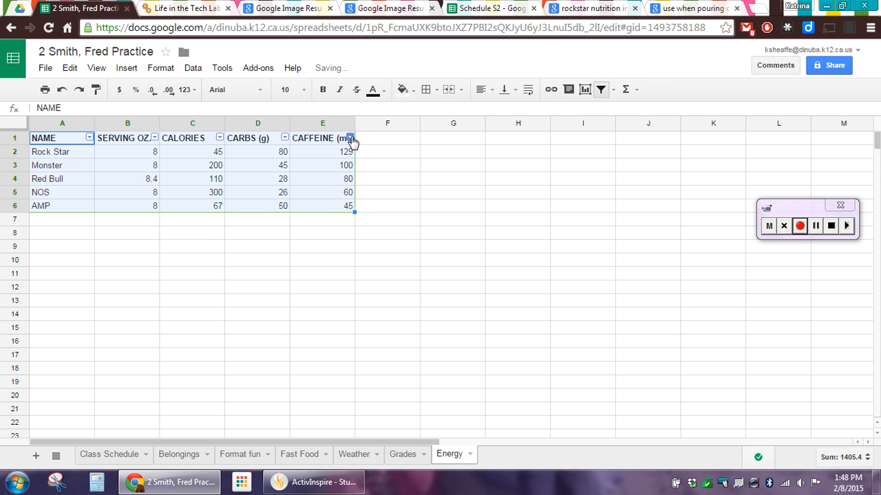
left_click(350, 139)
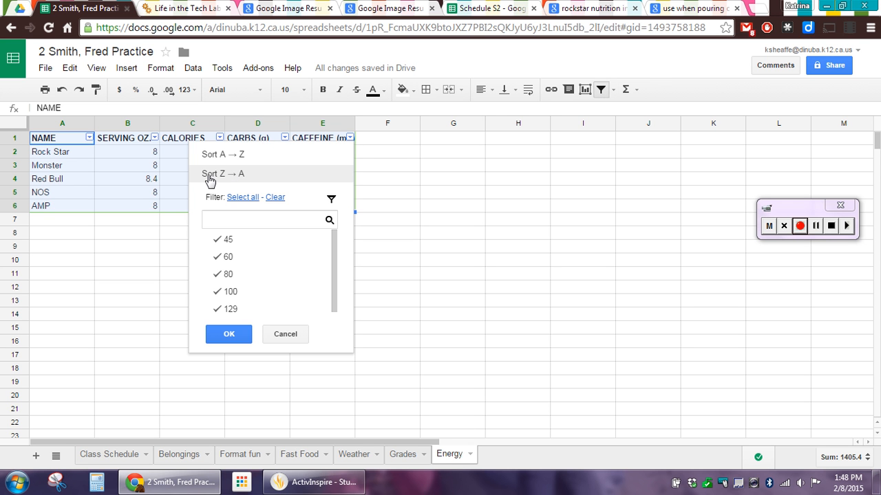
left_click(250, 180)
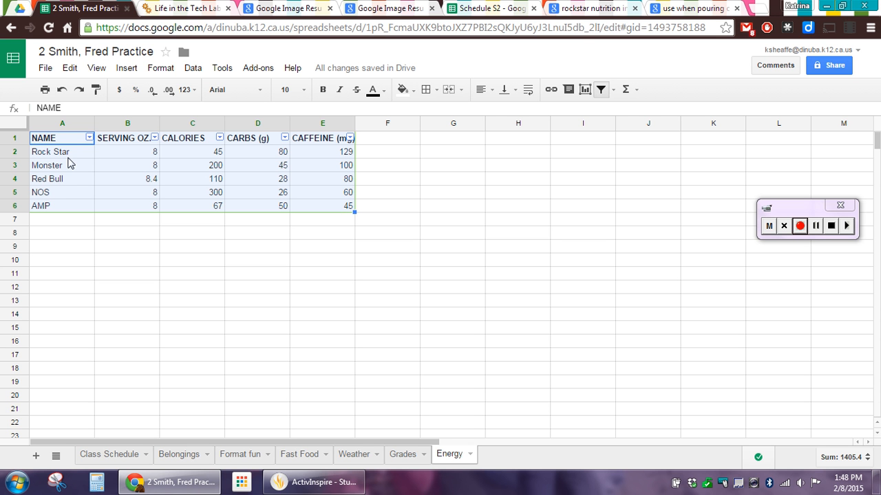
Step: Set the font size of the header row A1:E1 to 14
left_click(85, 237)
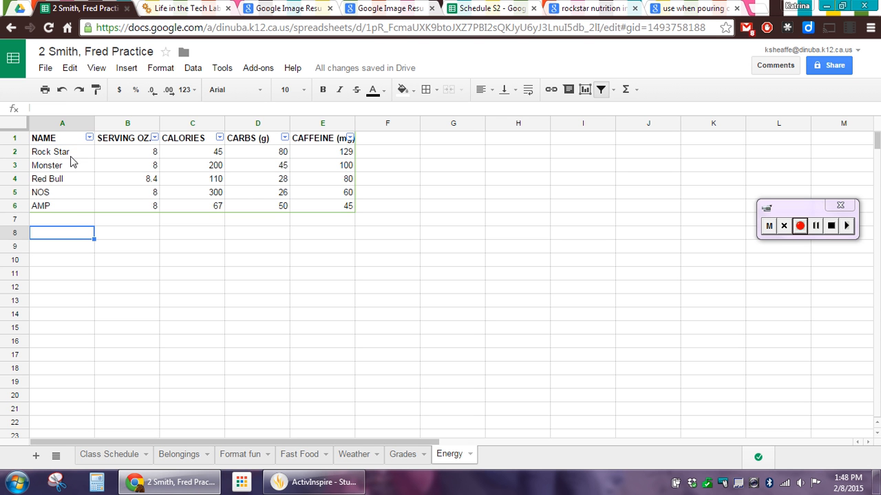
left_click_drag(66, 142, 316, 140)
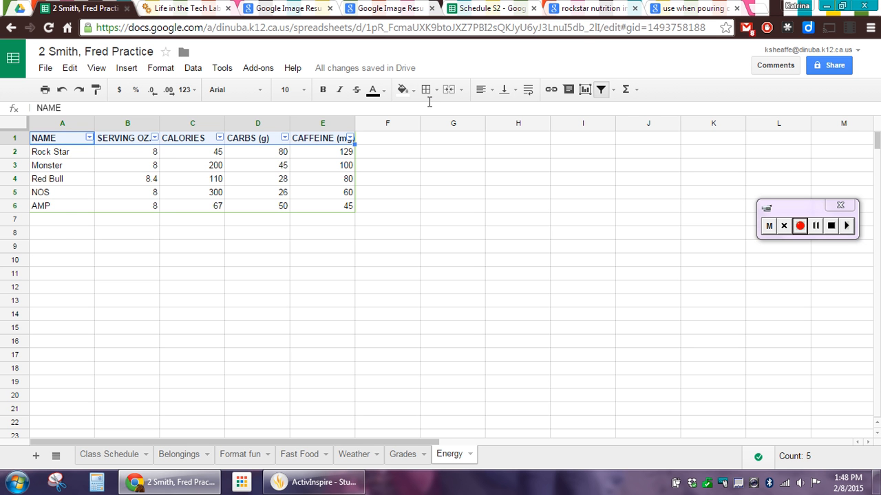
left_click(304, 92)
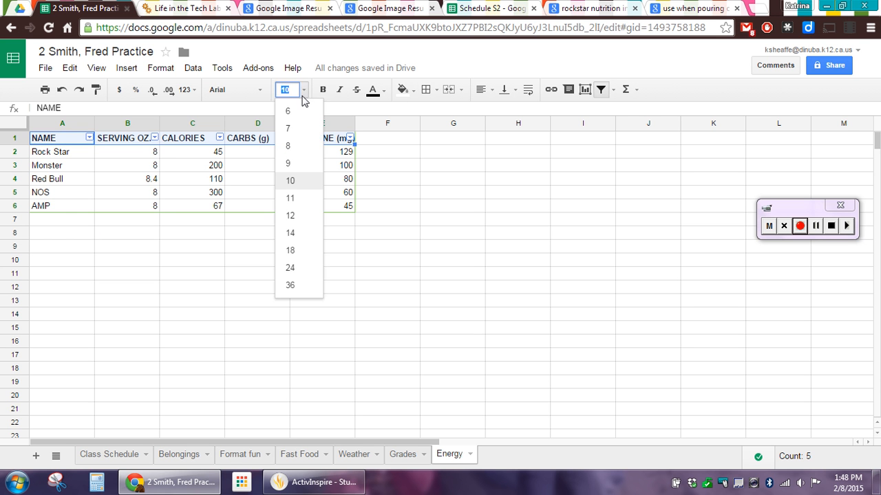
left_click(292, 233)
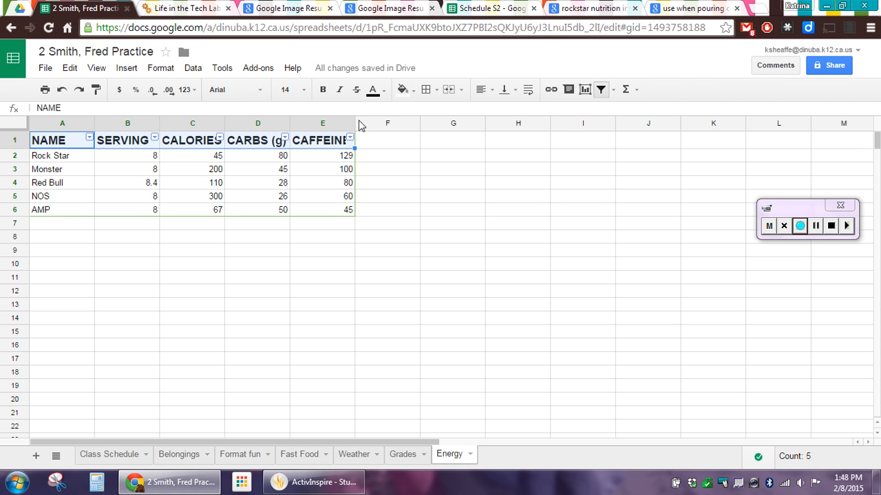
Step: Apply all borders to the whole table A1:E6 and centre its contents horizontally
left_click(319, 213)
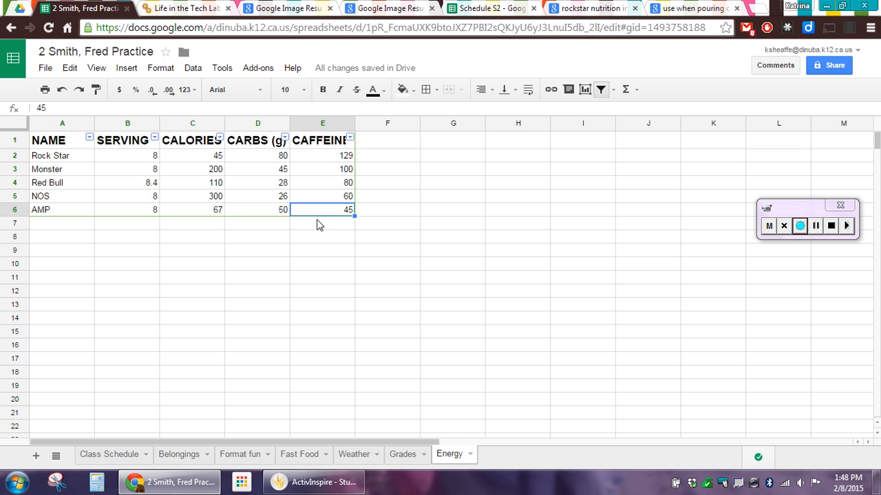
left_click_drag(314, 210, 51, 146)
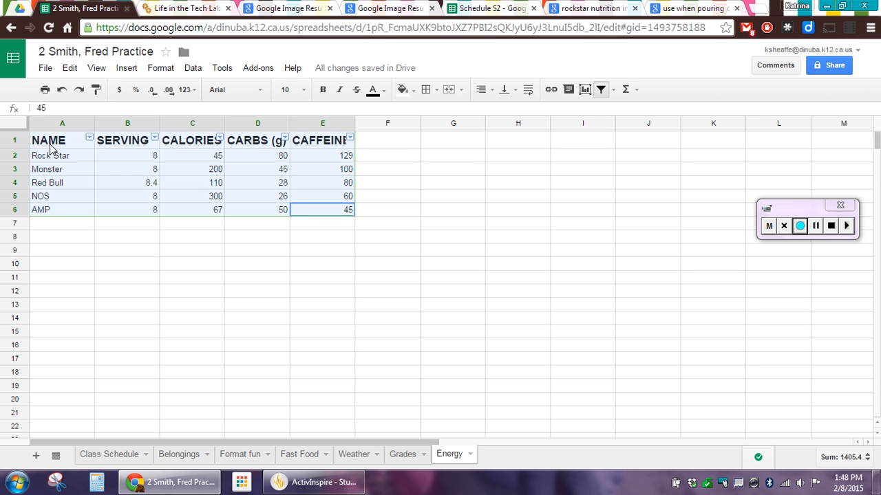
left_click(426, 89)
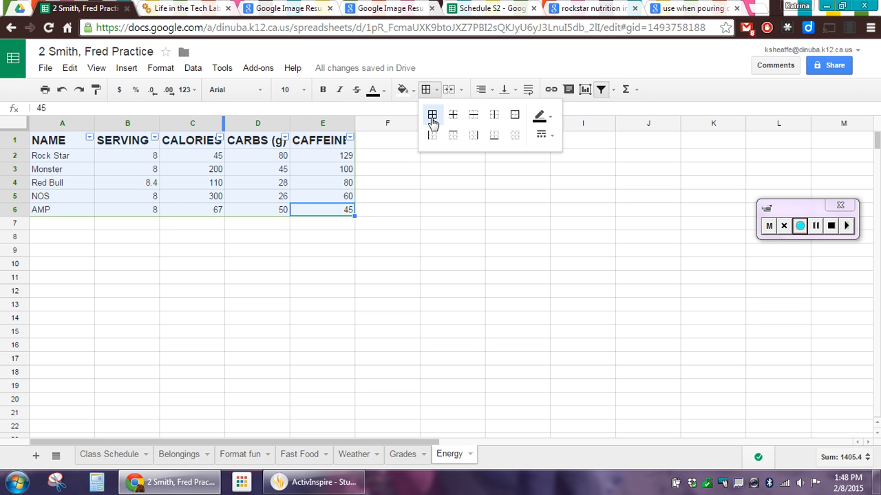
left_click(431, 114)
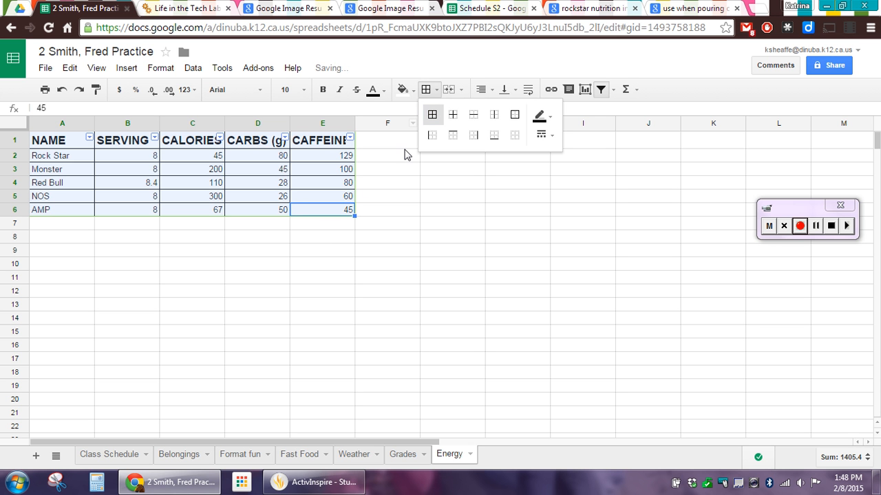
left_click(481, 90)
left_click(496, 111)
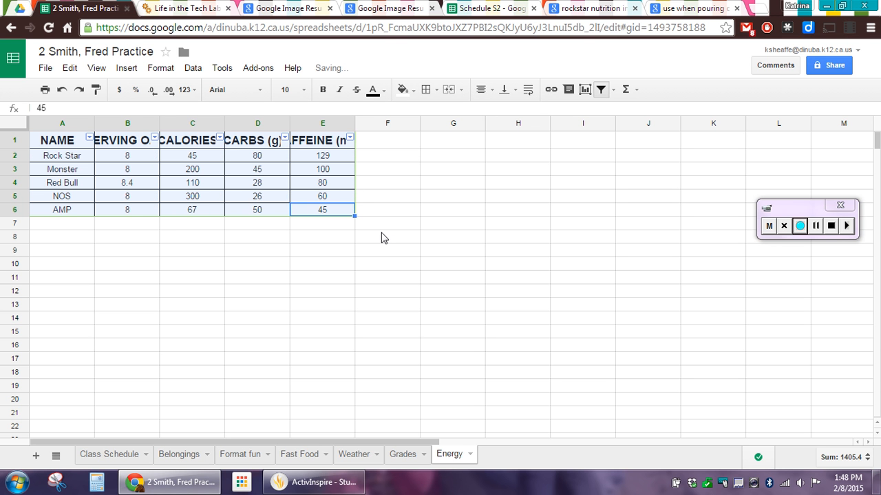
left_click(210, 263)
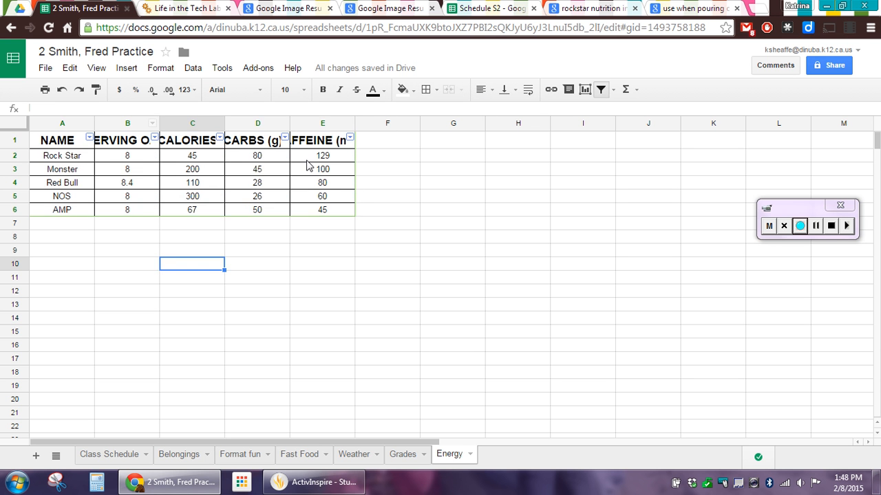
Step: Fit the widths of columns A through E to their contents
left_click_drag(329, 125, 65, 122)
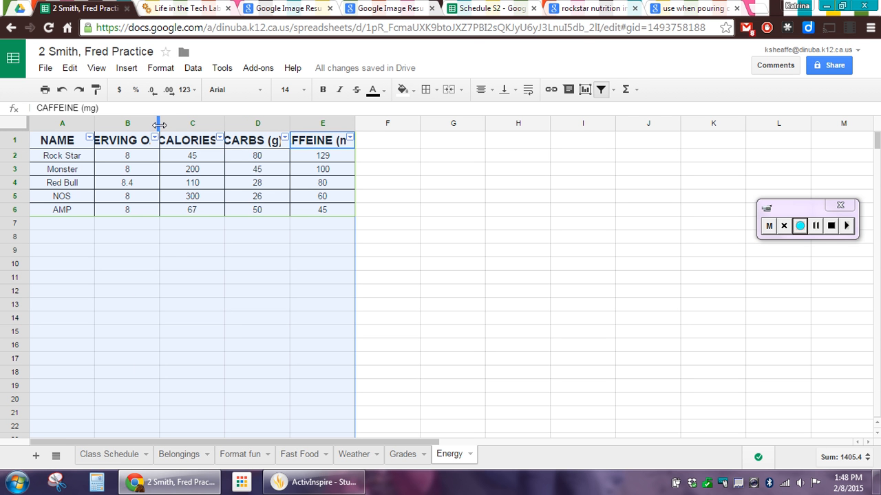
left_click_drag(158, 123, 158, 124)
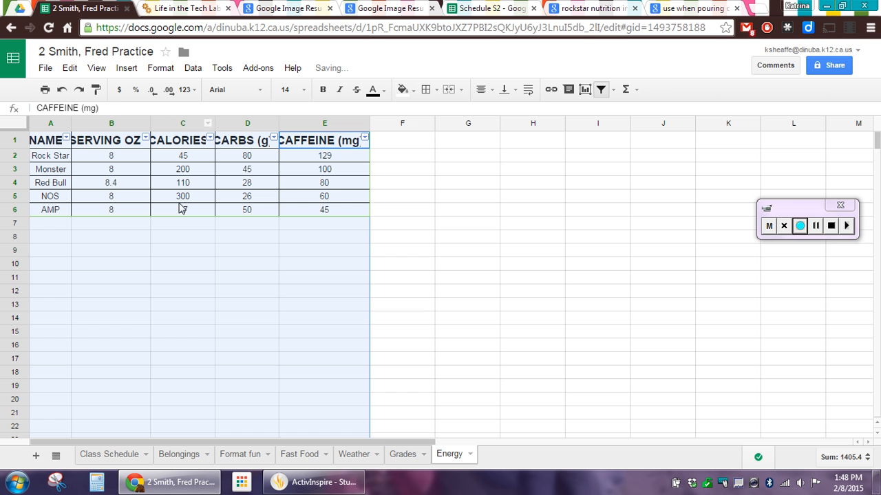
left_click(172, 223)
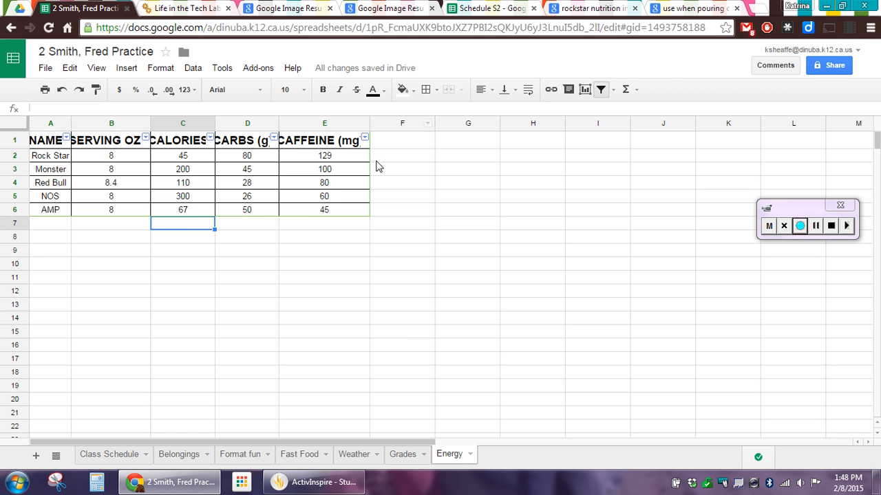
Step: Widen the NAME column slightly so its heading clears the filter control
left_click_drag(369, 119, 368, 120)
left_click_drag(71, 123, 87, 141)
left_click(70, 157)
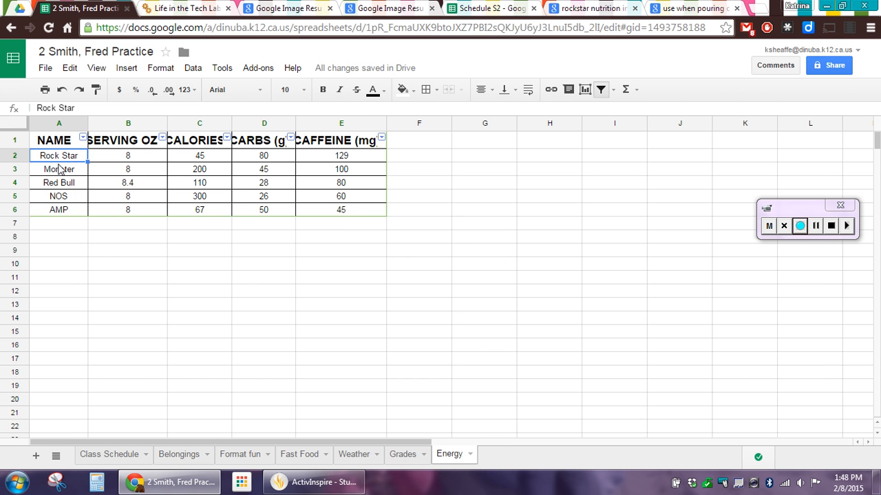
Step: Fill the Rock Star row, A2:E2, with red
left_click_drag(64, 157, 337, 159)
left_click(413, 94)
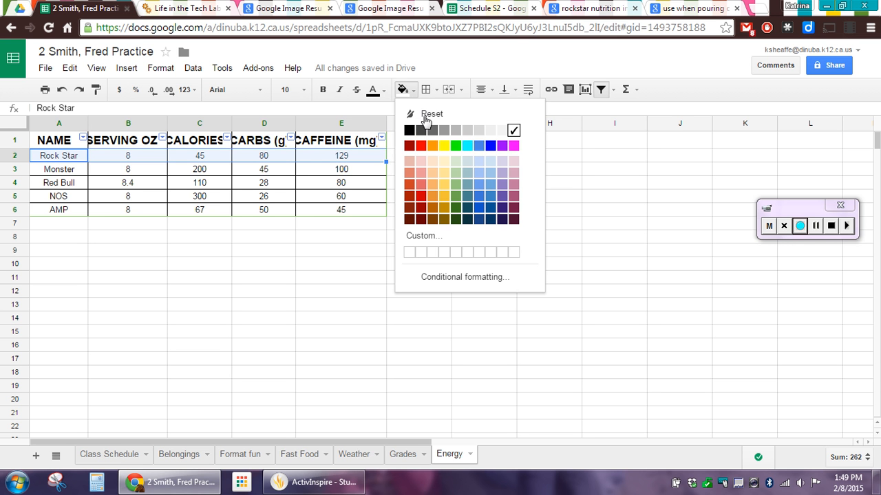
left_click(421, 145)
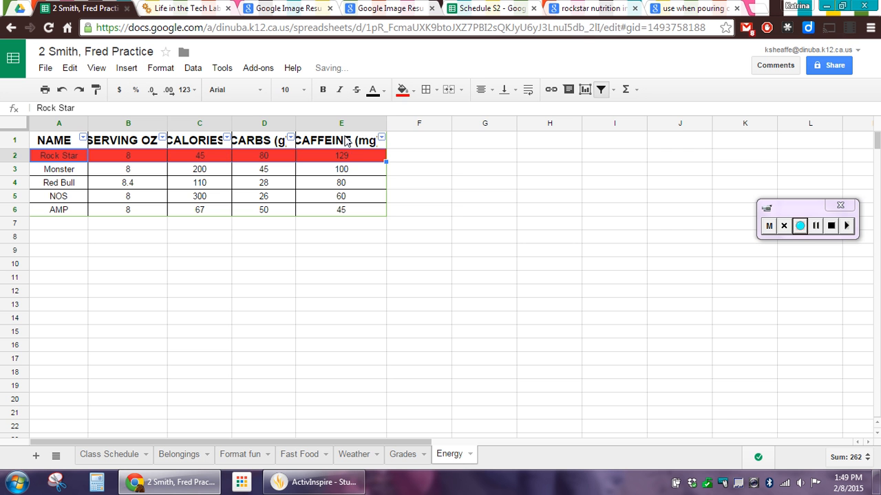
Step: Set the Rock Star row's text colour to white and fill the Monster row, A3:E3, with green
left_click(378, 90)
left_click(482, 128)
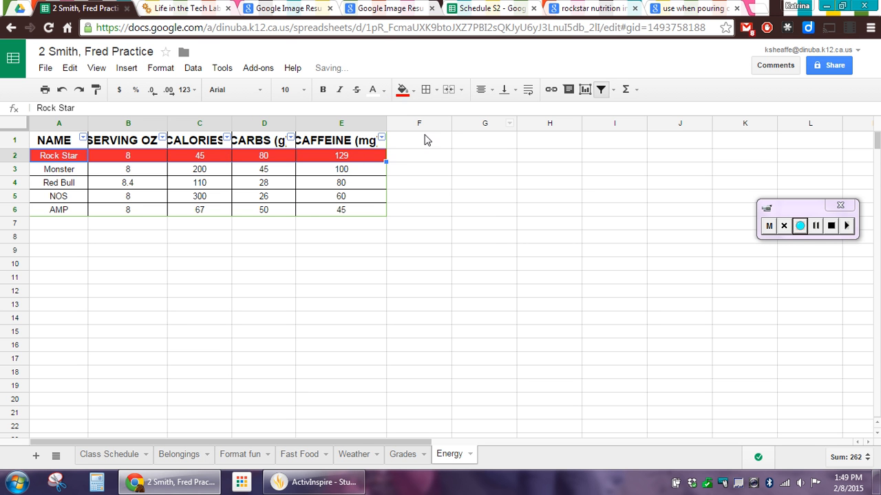
left_click_drag(75, 171, 335, 172)
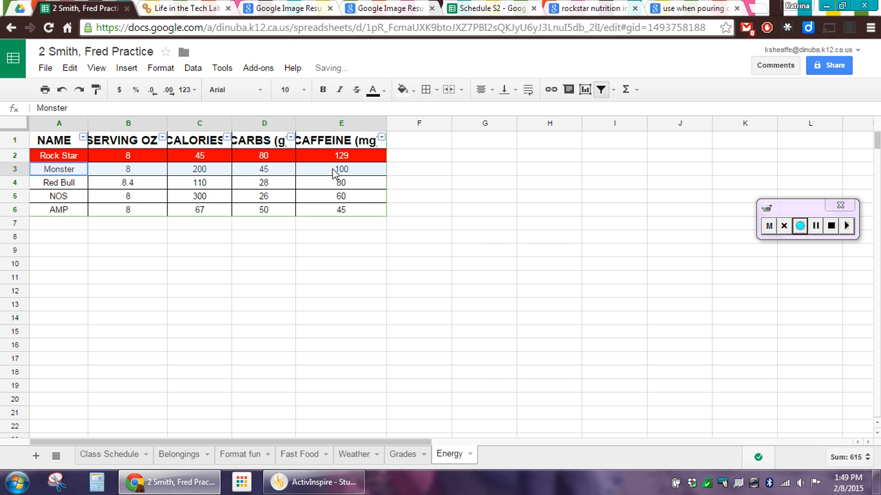
left_click(402, 90)
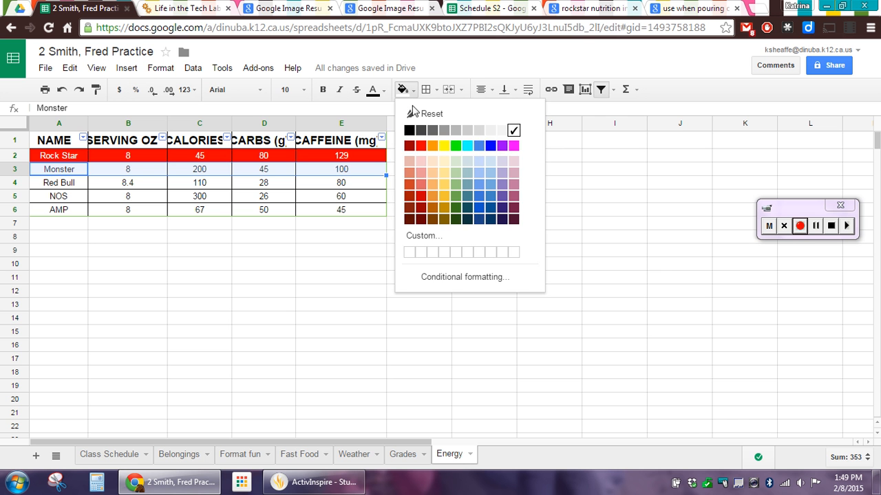
left_click(455, 146)
Step: Format the Red Bull row, A4:E4, with a black fill and red text
left_click_drag(67, 185, 324, 184)
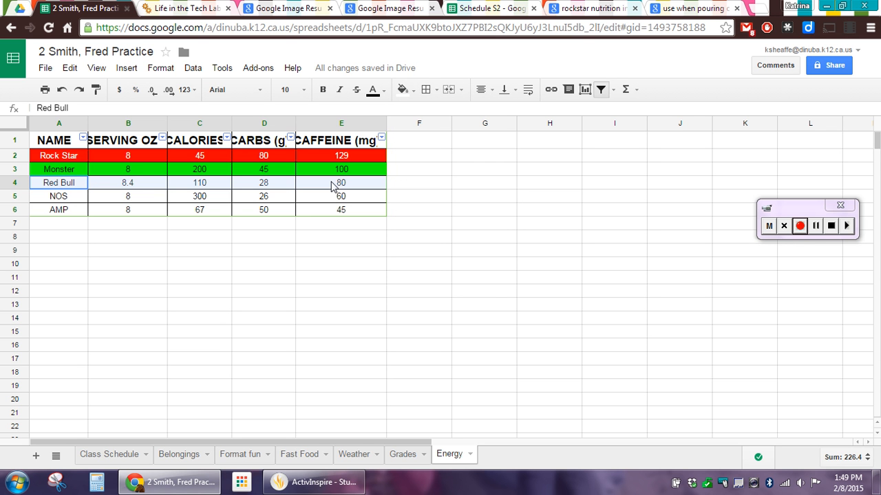
left_click(402, 90)
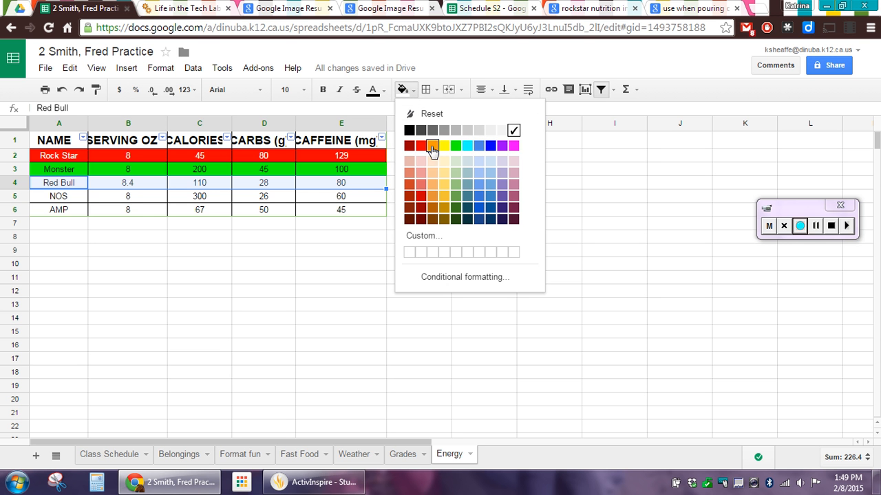
left_click(410, 130)
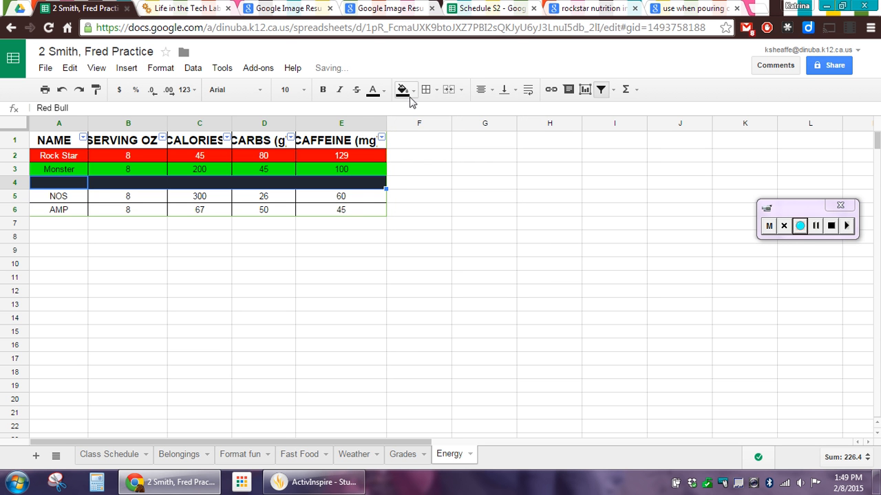
left_click(373, 90)
left_click(391, 146)
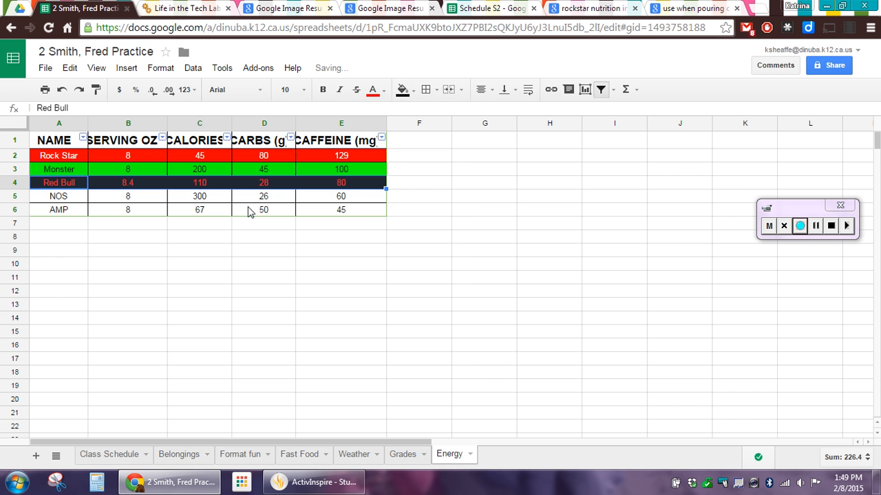
Step: Fill the NOS row, A5:E5, with golden yellow
left_click_drag(62, 200, 323, 200)
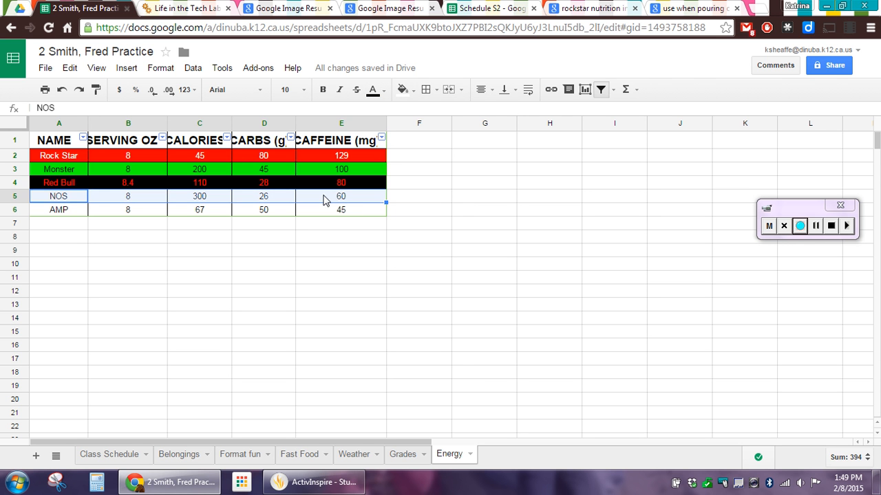
left_click(402, 90)
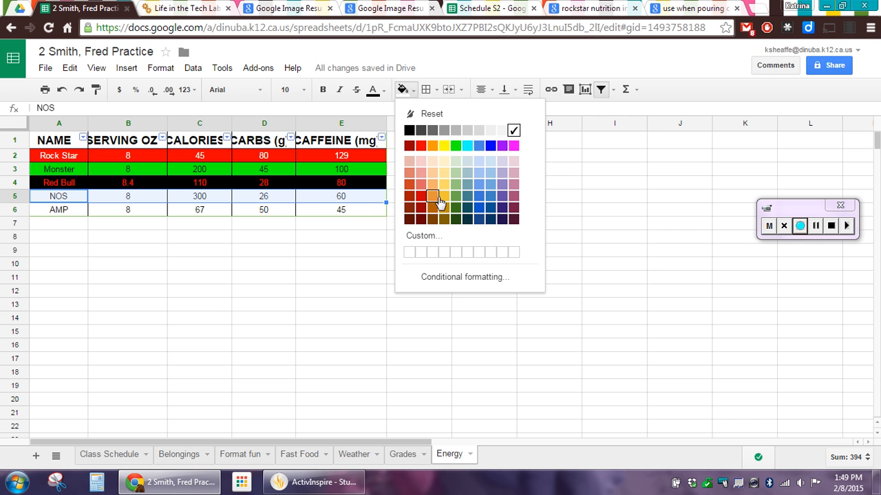
left_click(443, 197)
Step: Format the AMP row, A6:E6, with a blue fill and yellow text
left_click(58, 210)
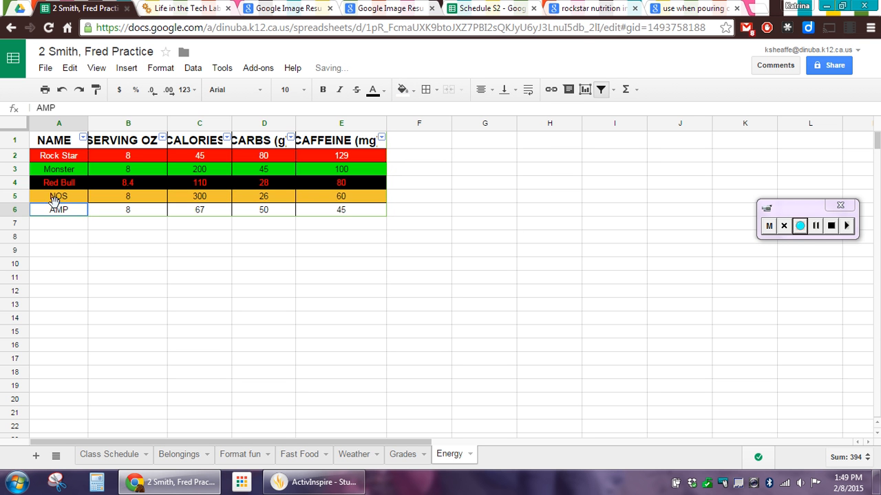
left_click_drag(65, 215, 311, 211)
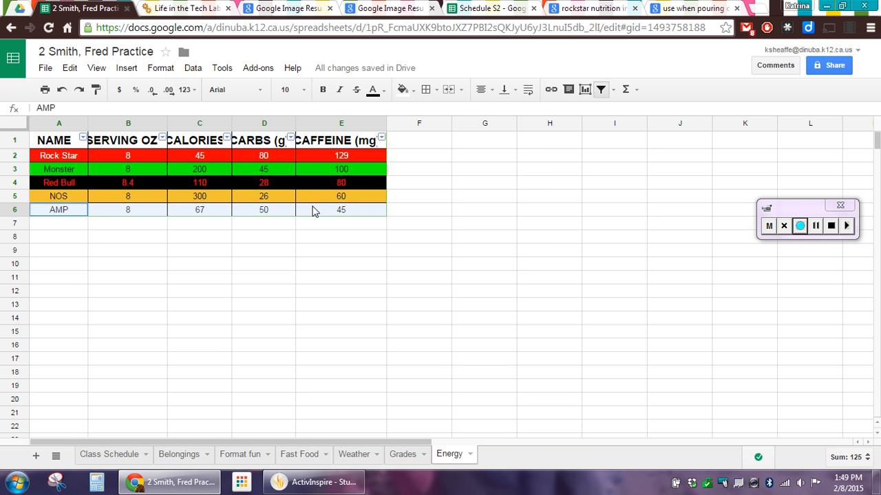
left_click(402, 89)
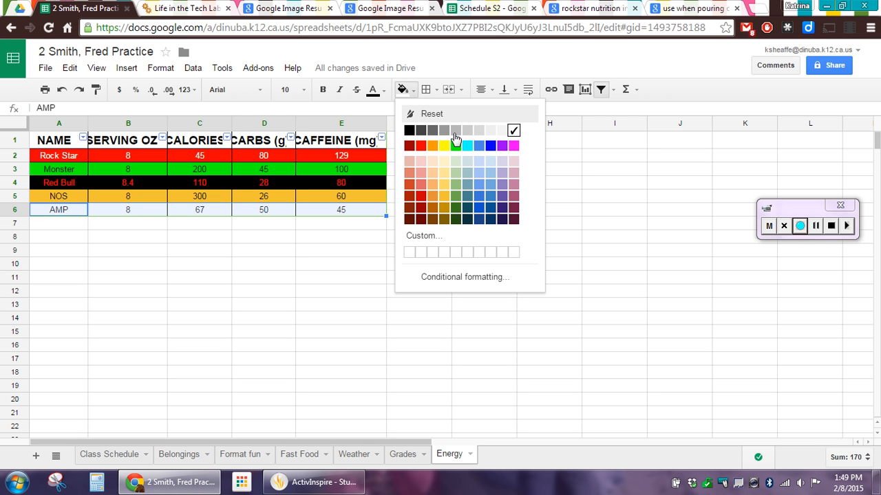
left_click(490, 146)
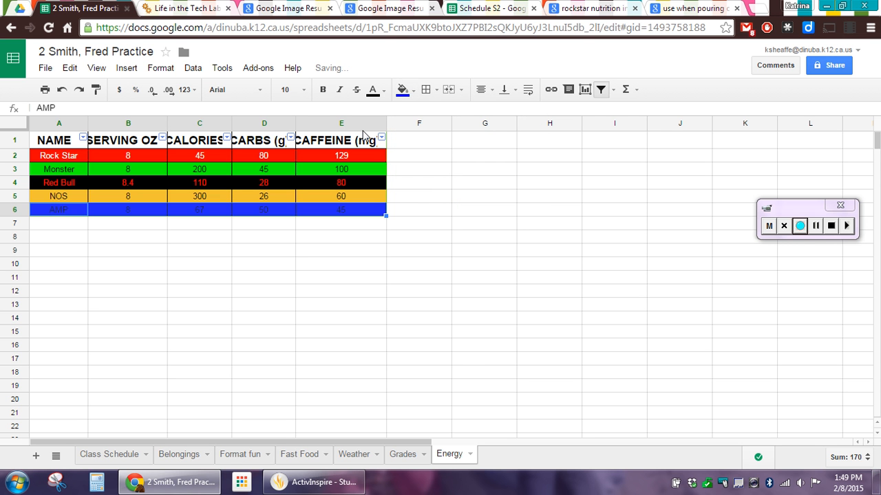
left_click(372, 90)
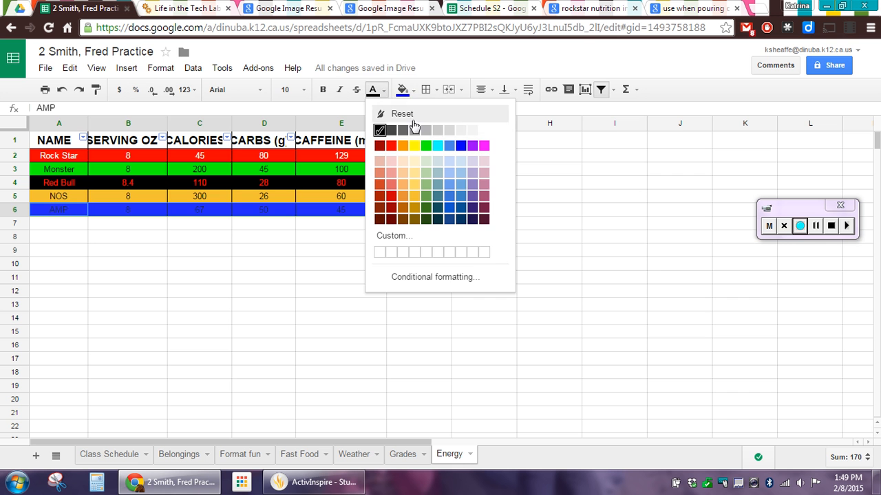
left_click(411, 147)
left_click(318, 282)
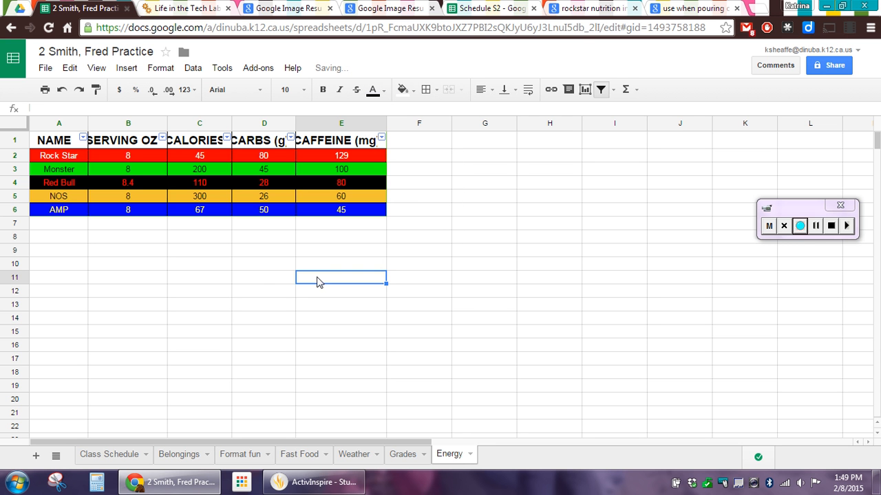
Step: Widen the SERVING OZ. column slightly so its heading clears the filter control
left_click_drag(165, 123, 174, 124)
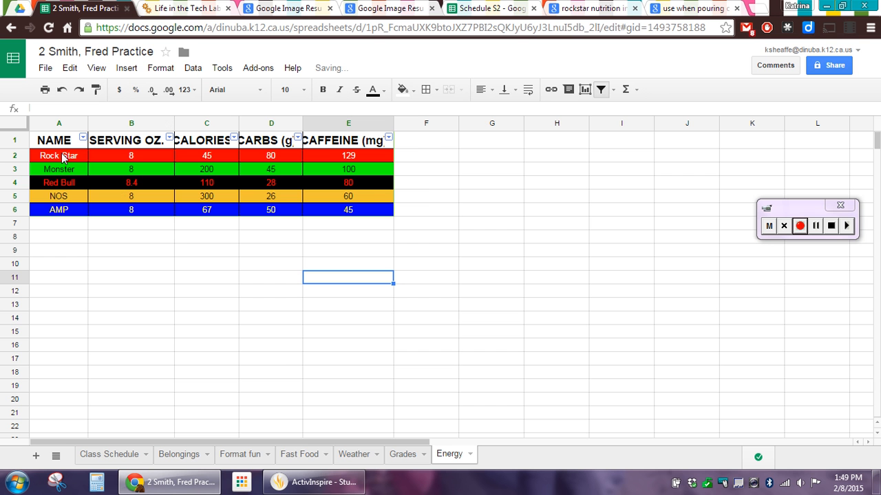